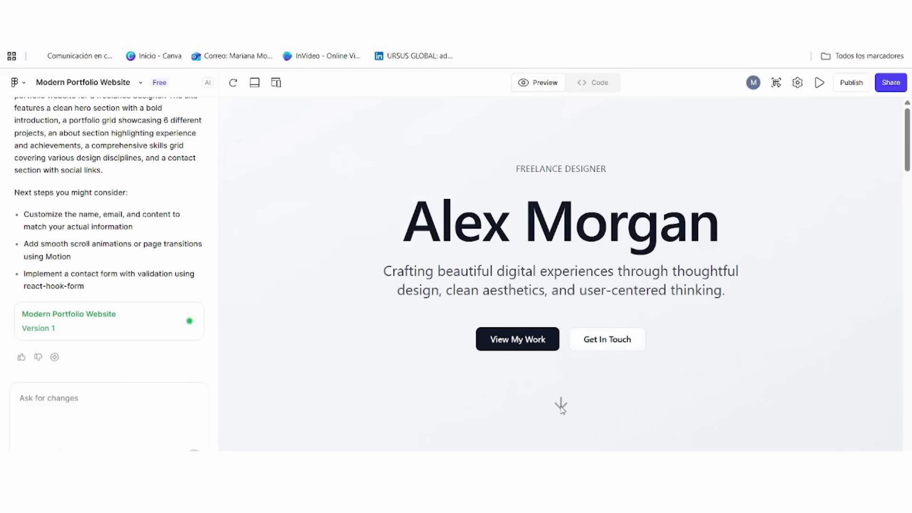
- Review the generated portfolio website preview from the hero through the selected work, about, skills and contact sections
scroll(746, 381, "down", 2)
scroll(744, 377, "down", 5)
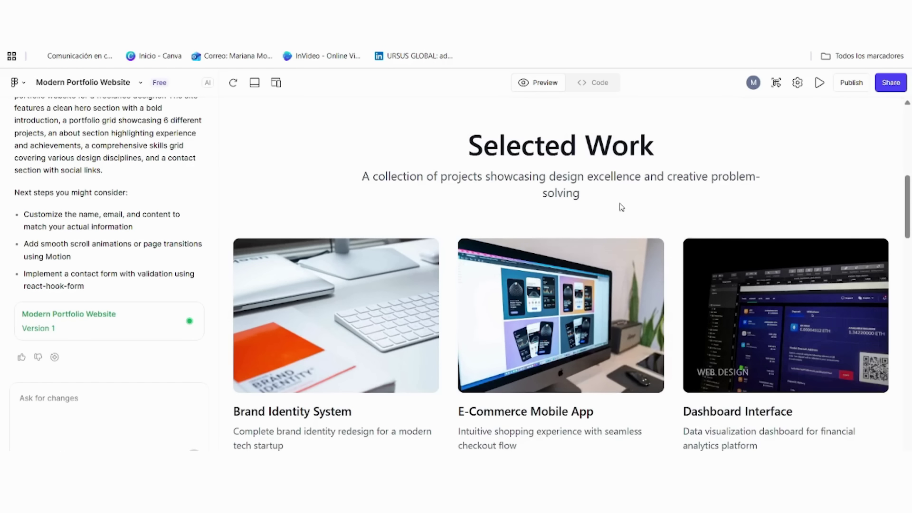
scroll(741, 342, "down", 5)
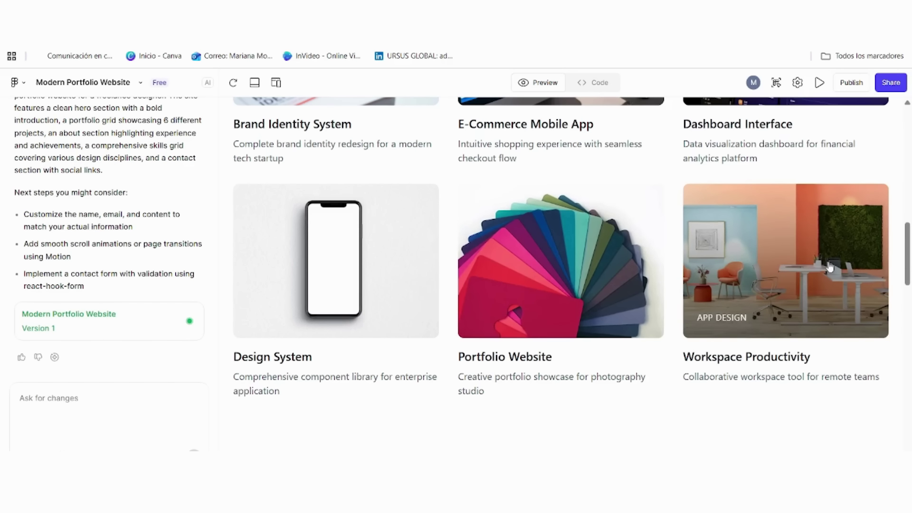
left_click_drag(907, 233, 907, 290)
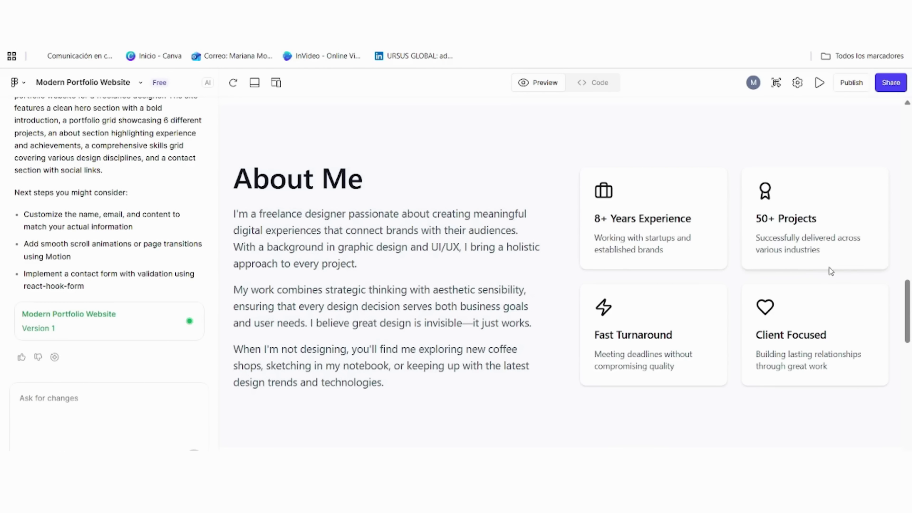
scroll(885, 320, "down", 8)
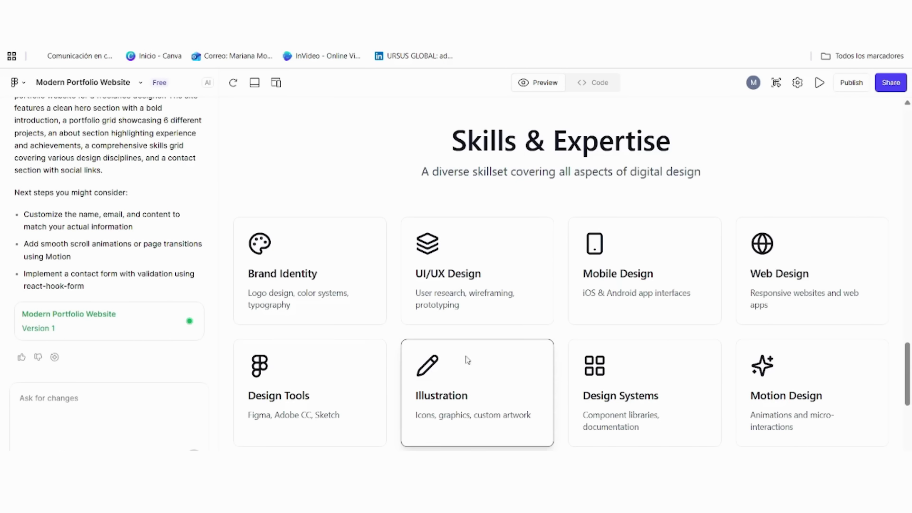
scroll(907, 184, "down", 8)
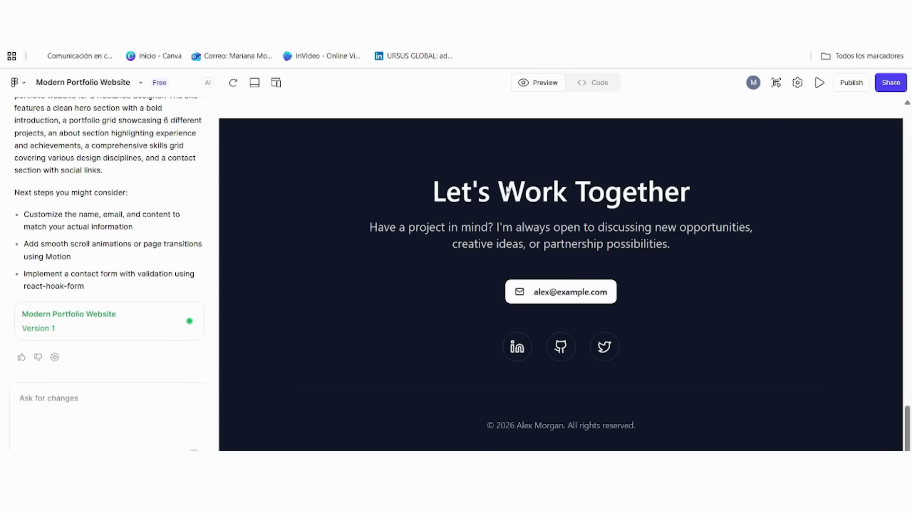
scroll(637, 243, "down", 1)
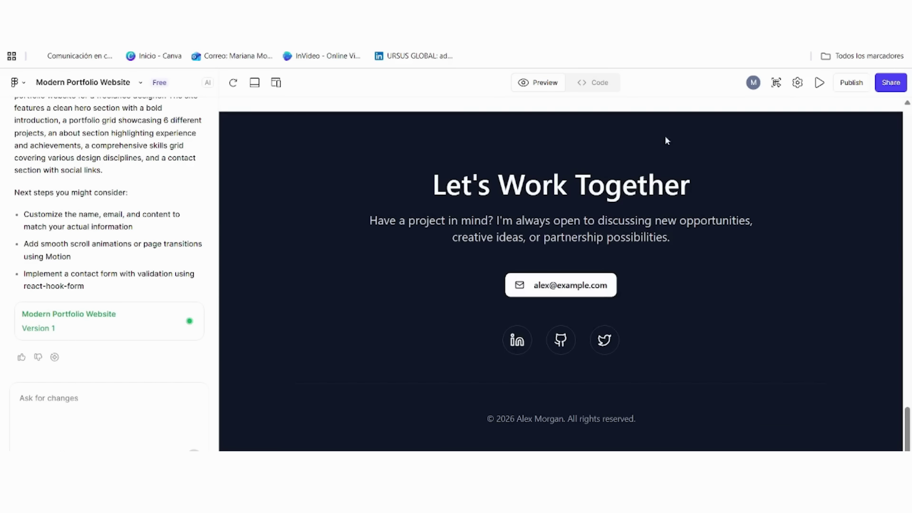
scroll(815, 338, "up", 20)
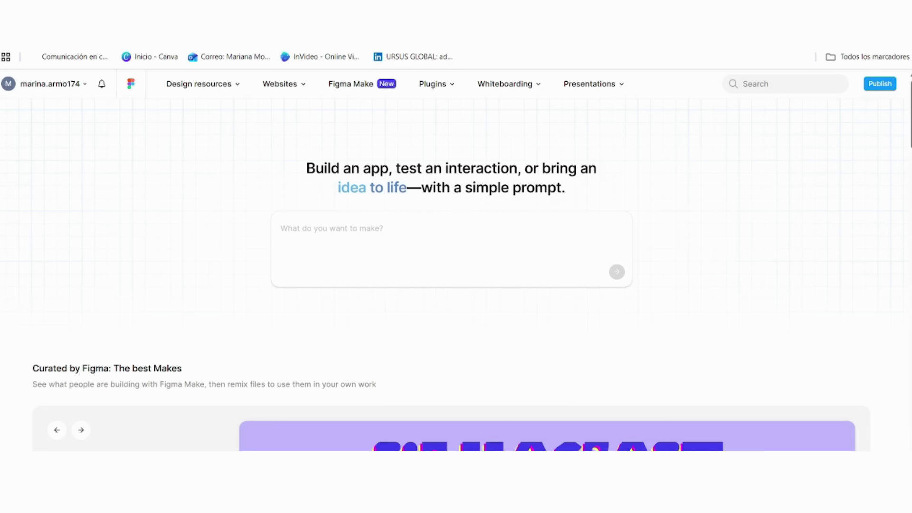
- Generate a site in Figma Make from the prompt "I want a modern portfolio website for a freelance designer"
type("I want a modern portfolio website for a freelance designer")
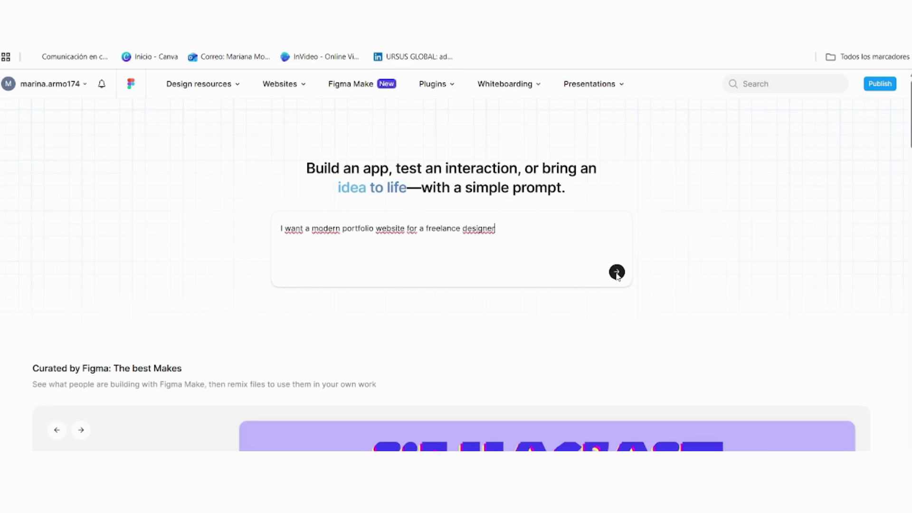
left_click(617, 272)
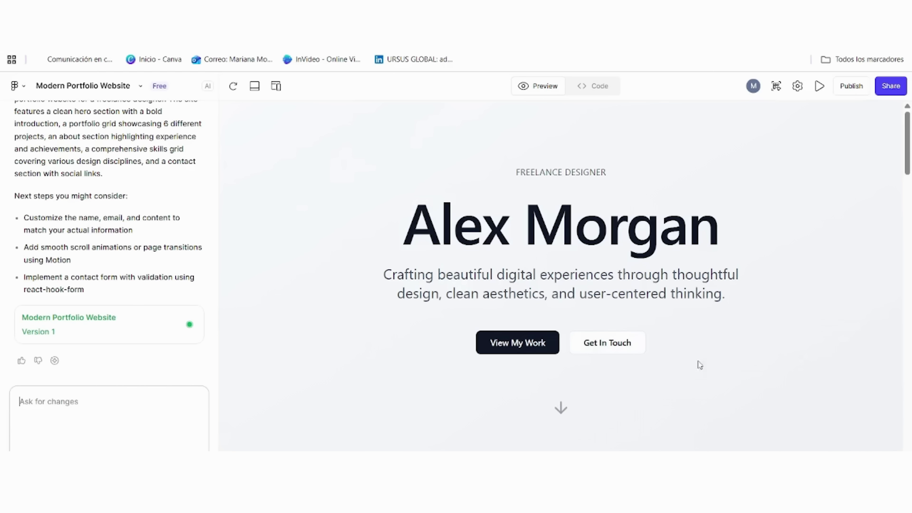
- Examine each section of the newly generated site, including project cards, About Me, Skills & Expertise and the contact footer
left_click(561, 411)
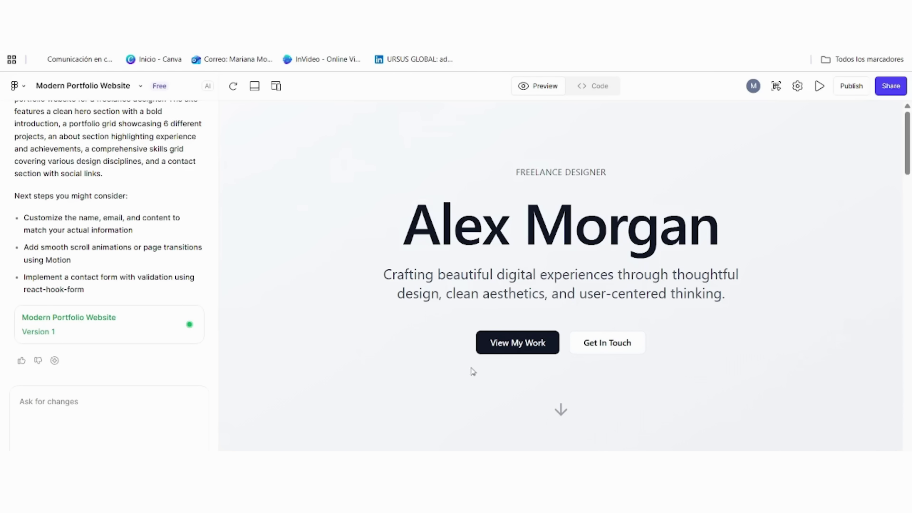
scroll(743, 383, "down", 8)
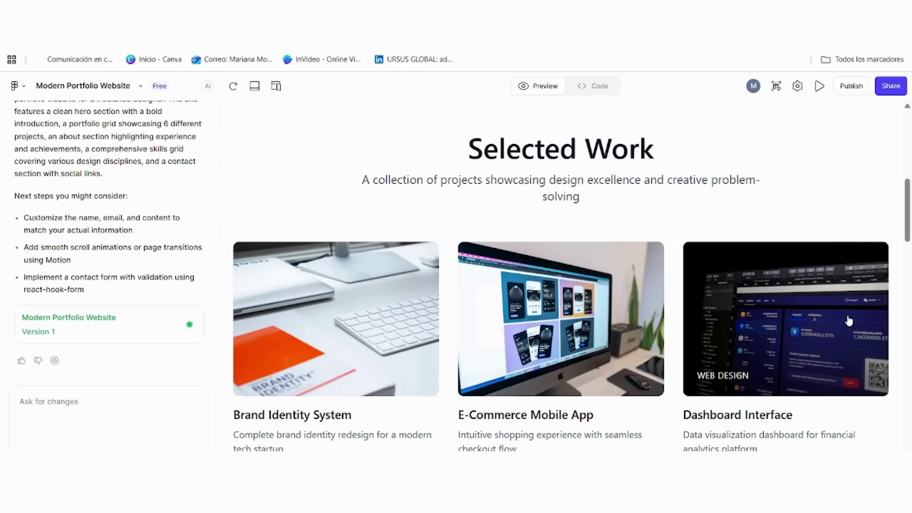
scroll(848, 319, "down", 3)
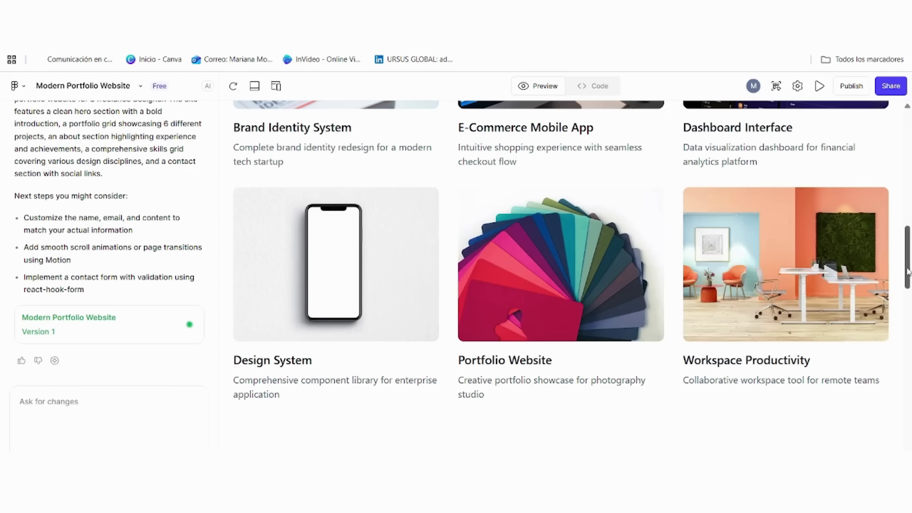
left_click_drag(907, 251, 907, 272)
scroll(907, 271, "down", 5)
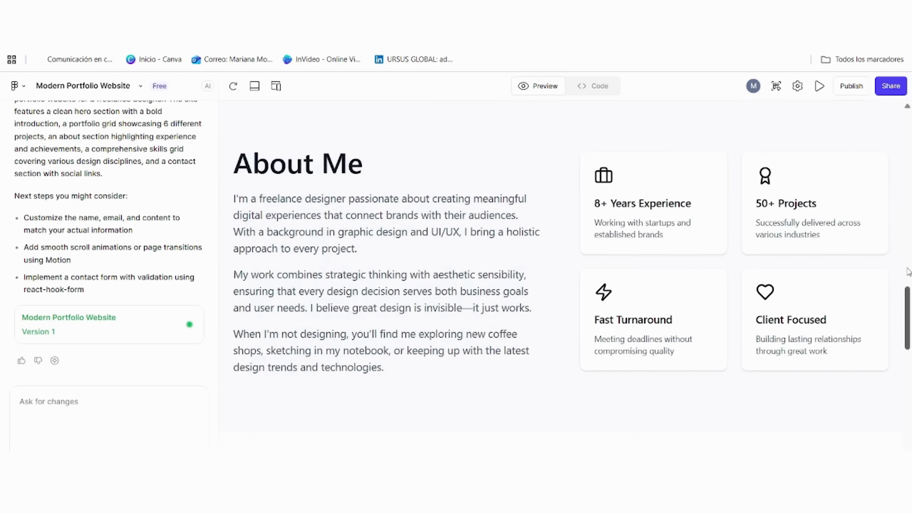
scroll(907, 272, "up", 1)
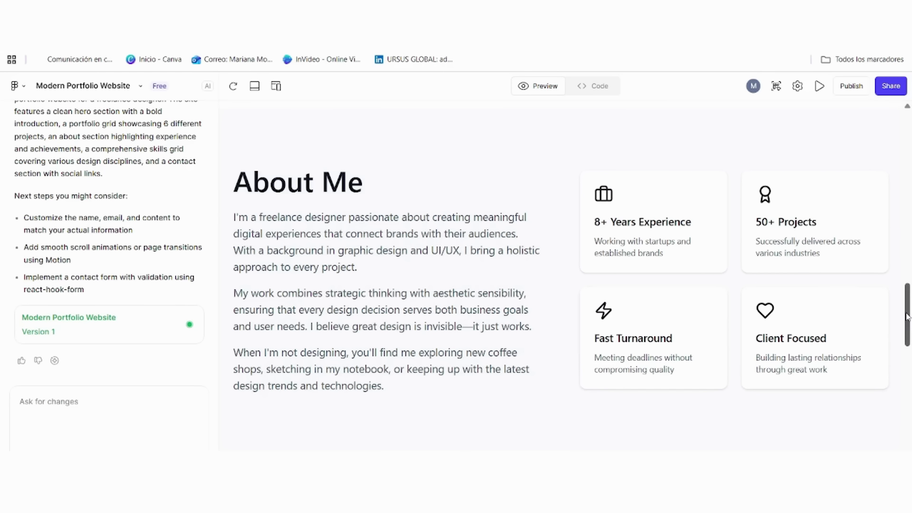
scroll(906, 316, "down", 2)
scroll(907, 316, "down", 5)
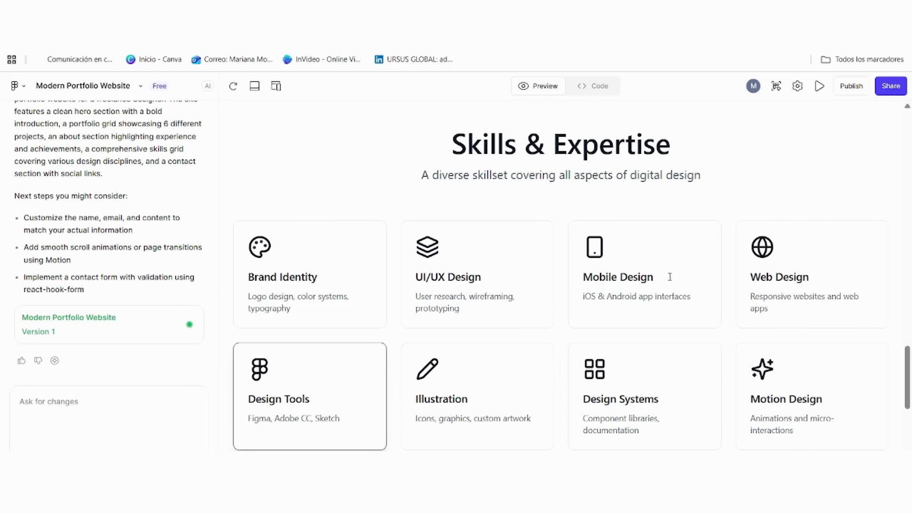
scroll(907, 187, "down", 3)
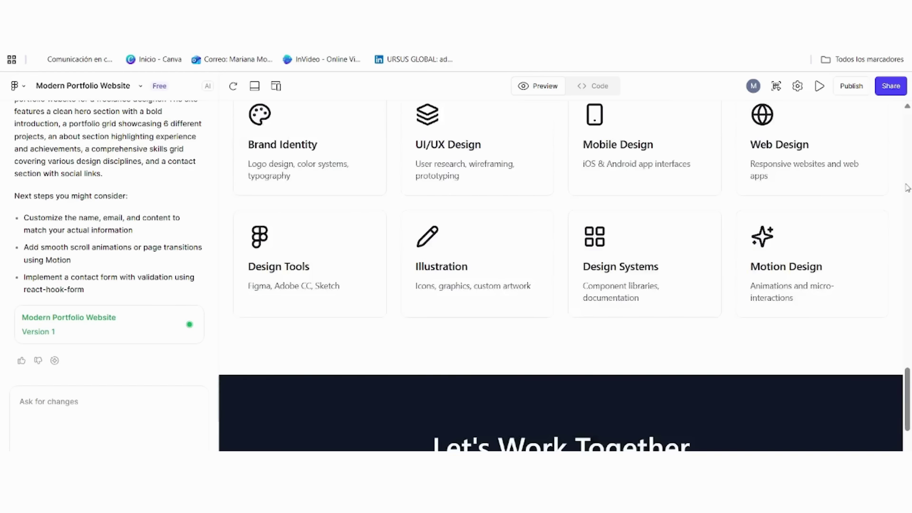
scroll(907, 188, "down", 5)
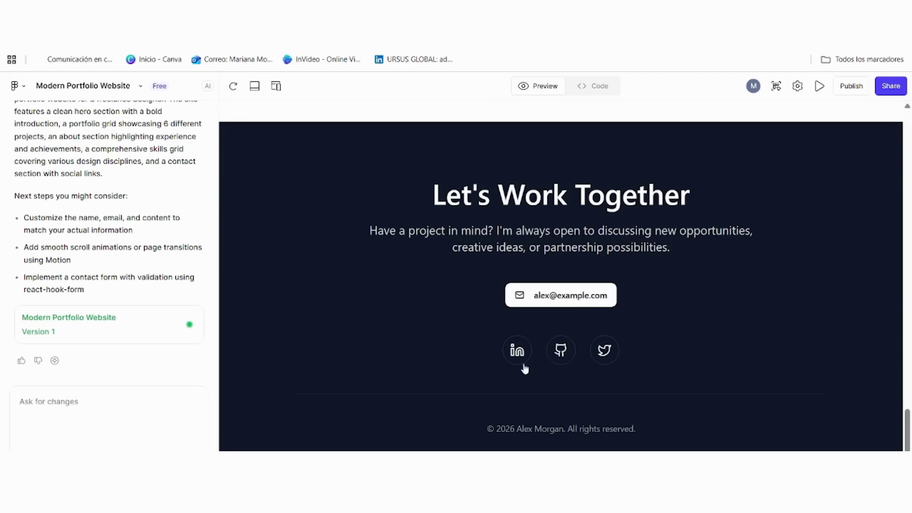
scroll(864, 287, "down", 1)
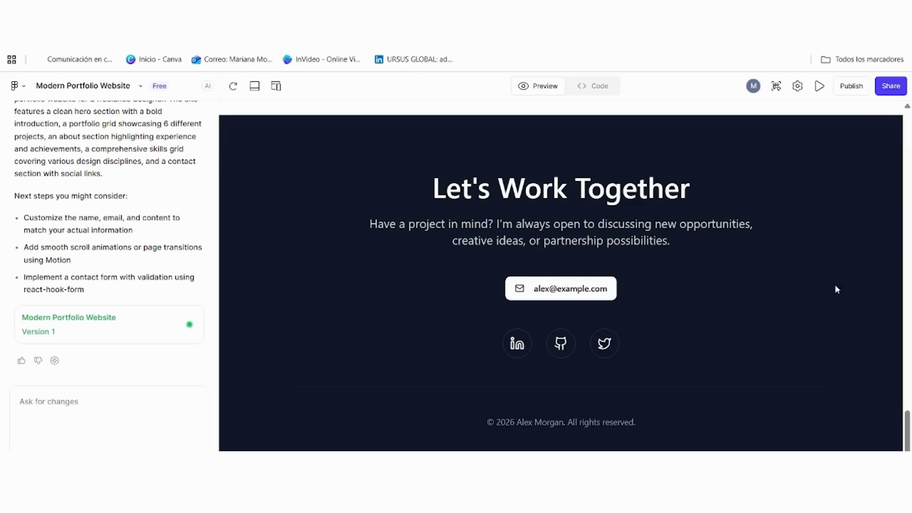
scroll(835, 287, "up", 15)
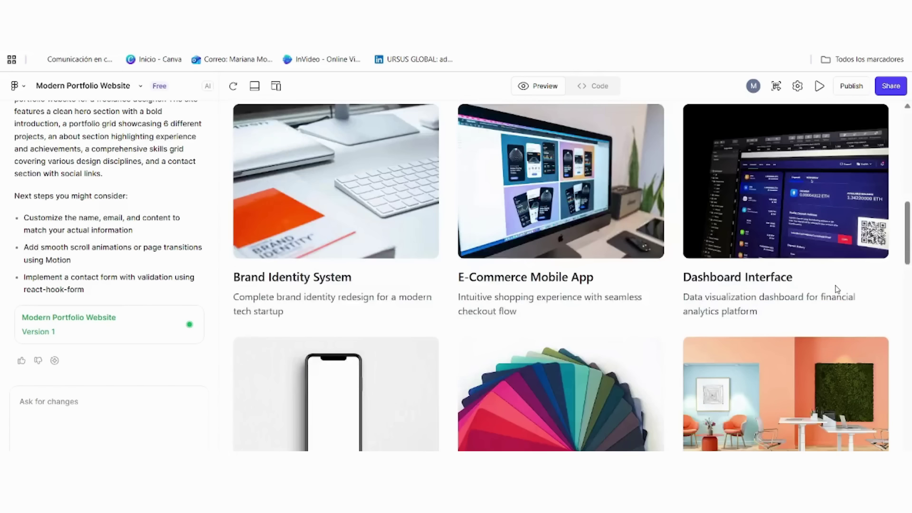
scroll(837, 289, "up", 8)
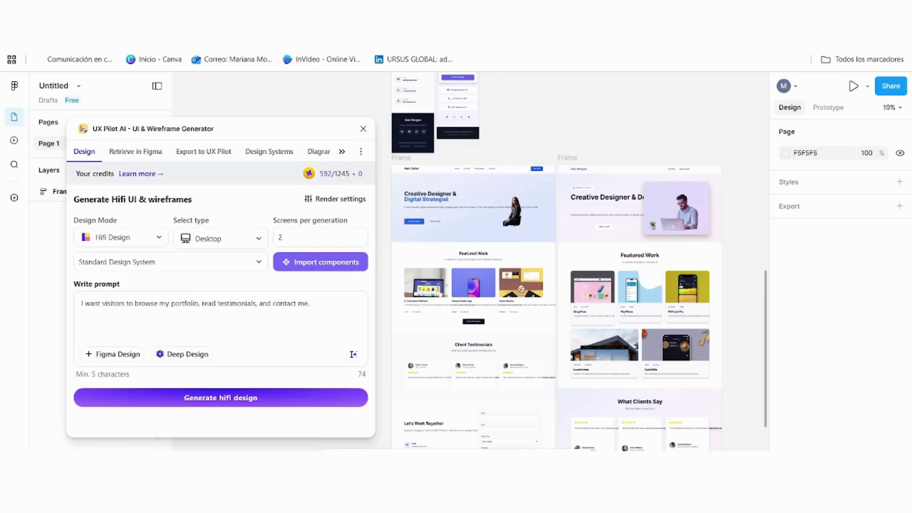
- Compare the two desktop portfolio designs on the UX Pilot canvas, checking their hero, featured work, testimonials and contact sections
scroll(728, 311, "up", 5)
scroll(728, 312, "down", 2)
scroll(713, 300, "left", 10)
scroll(697, 287, "up", 1)
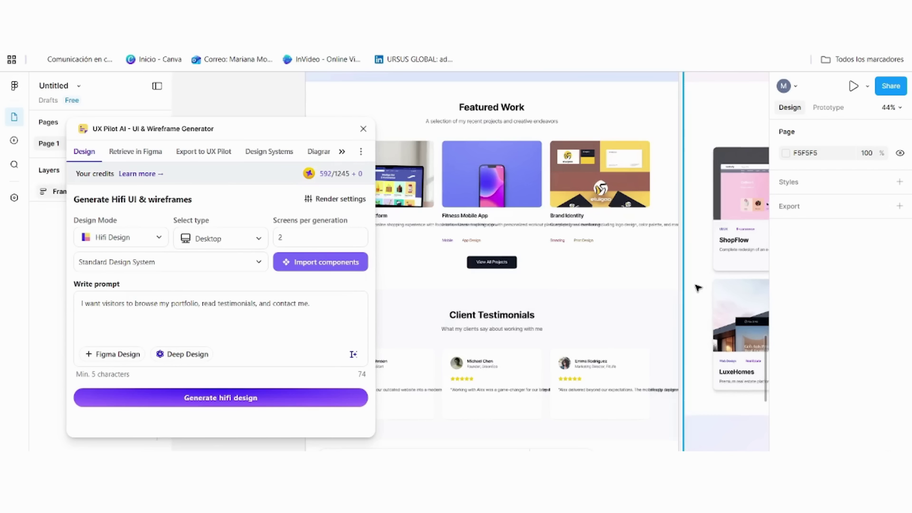
scroll(697, 288, "left", 3)
scroll(700, 283, "up", 5)
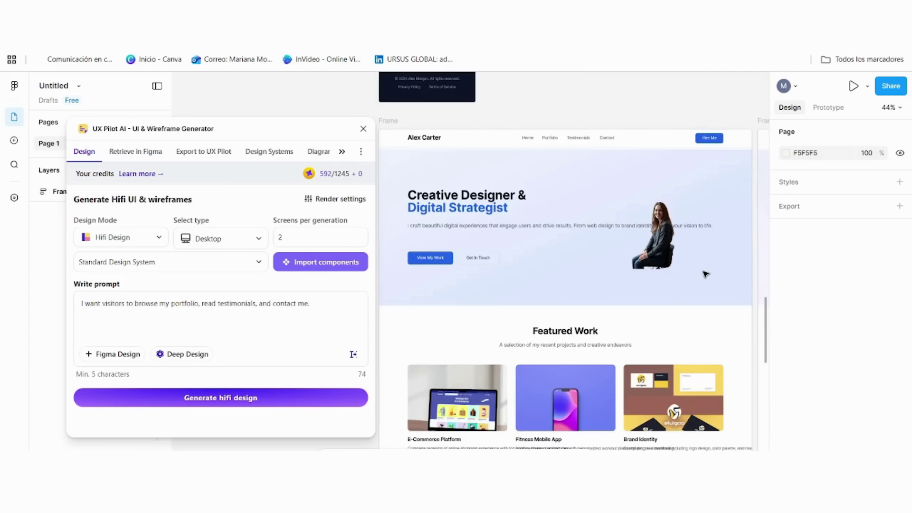
scroll(755, 362, "down", 3)
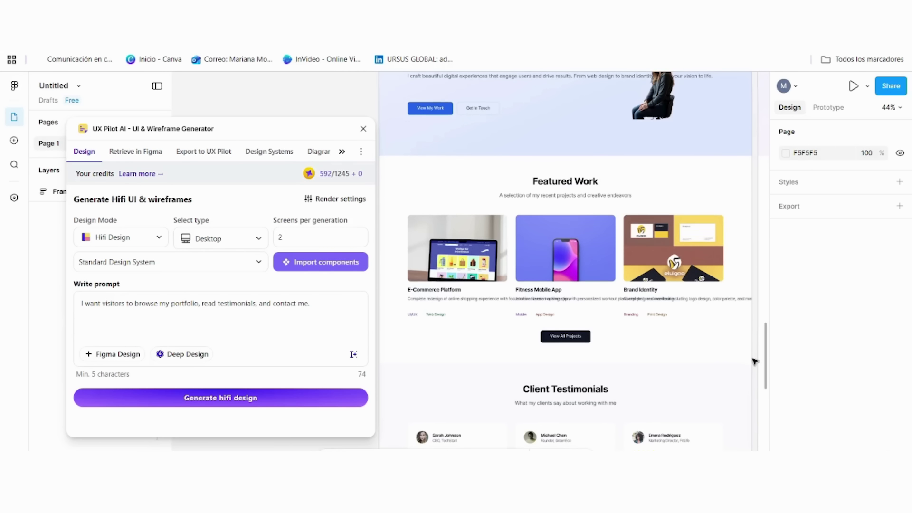
scroll(742, 333, "down", 2)
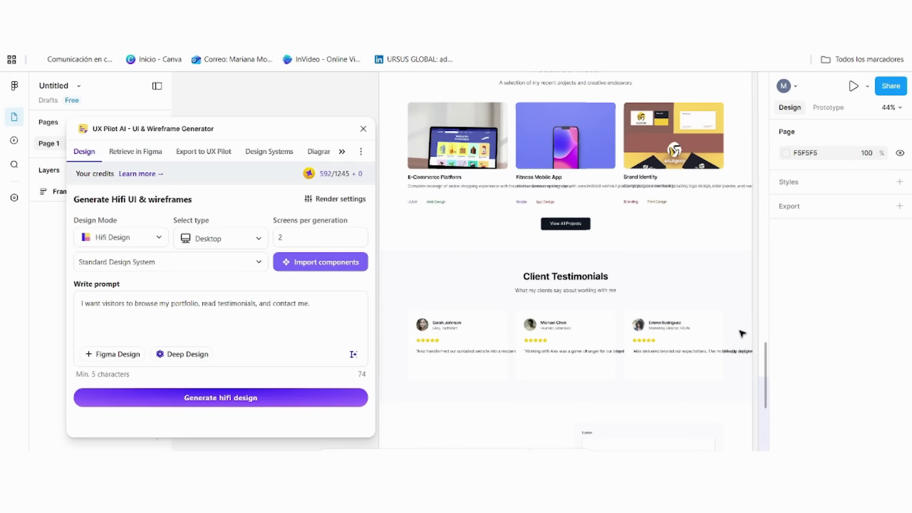
scroll(743, 334, "down", 1)
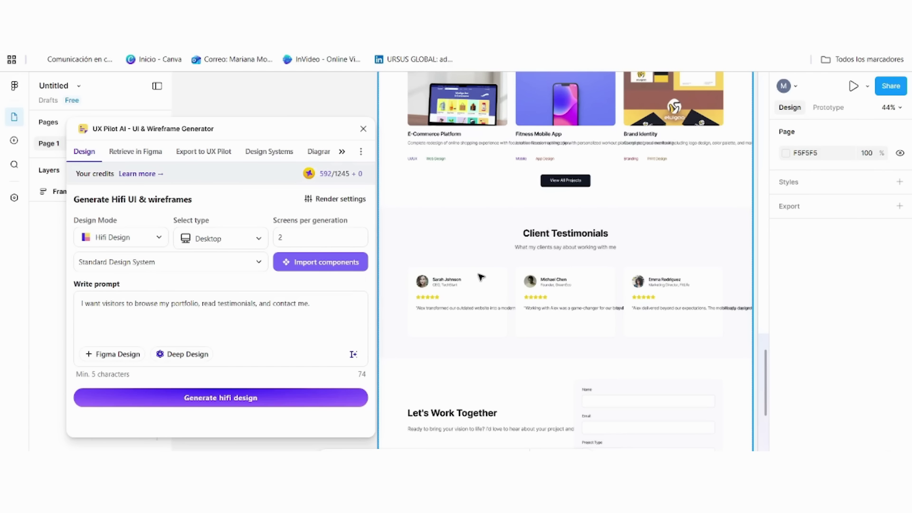
scroll(688, 311, "down", 4)
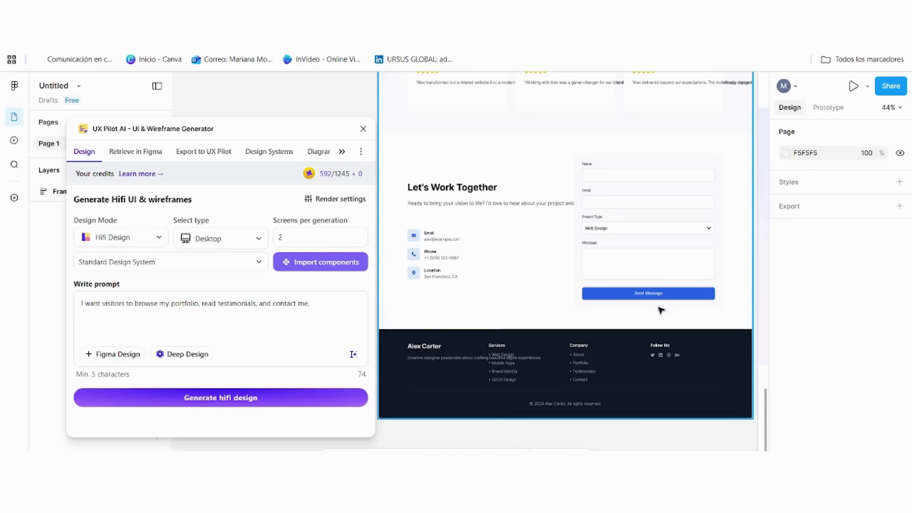
scroll(661, 310, "up", 8)
scroll(668, 303, "right", 7)
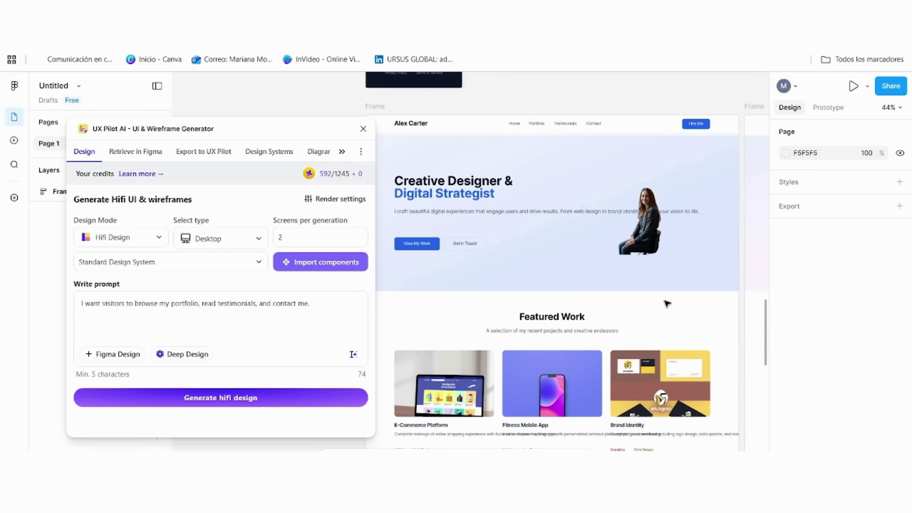
scroll(763, 282, "down", 4)
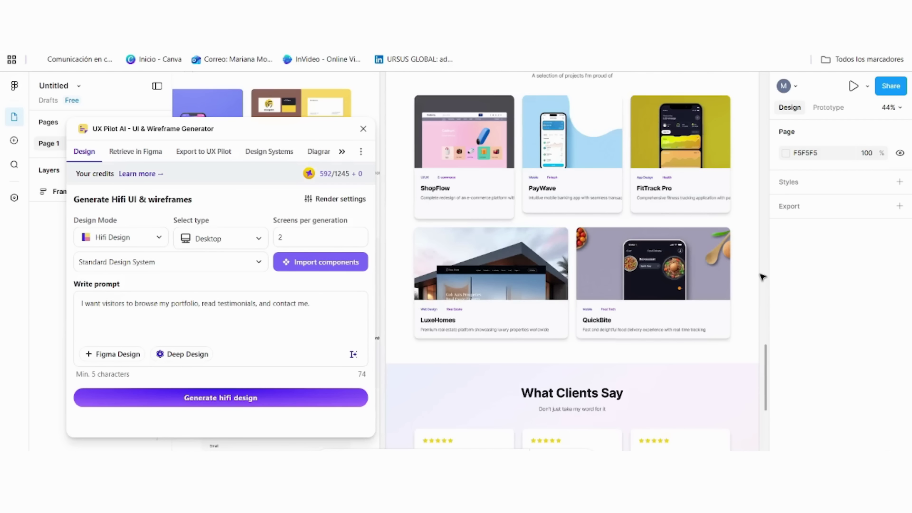
scroll(762, 277, "down", 10)
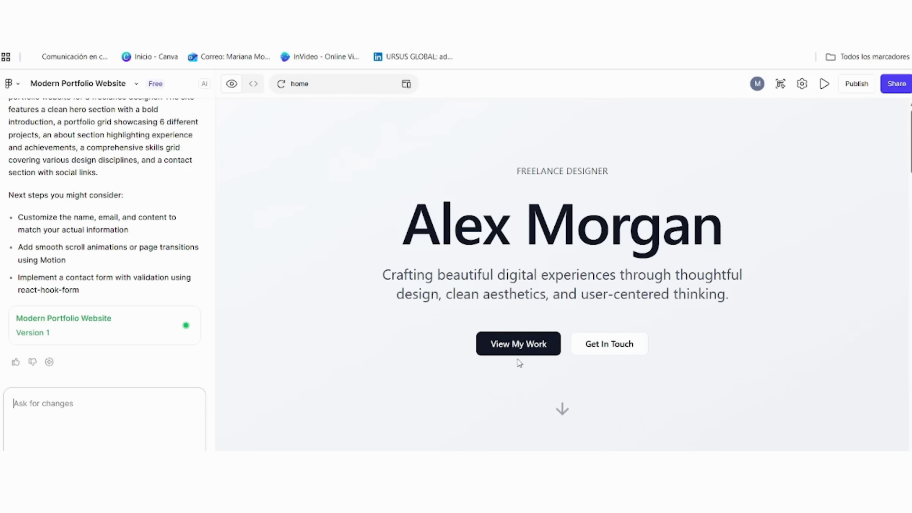
- Leave the Modern Portfolio Website file for the drafts overview and create a new blank design file
left_click(12, 84)
left_click(29, 108)
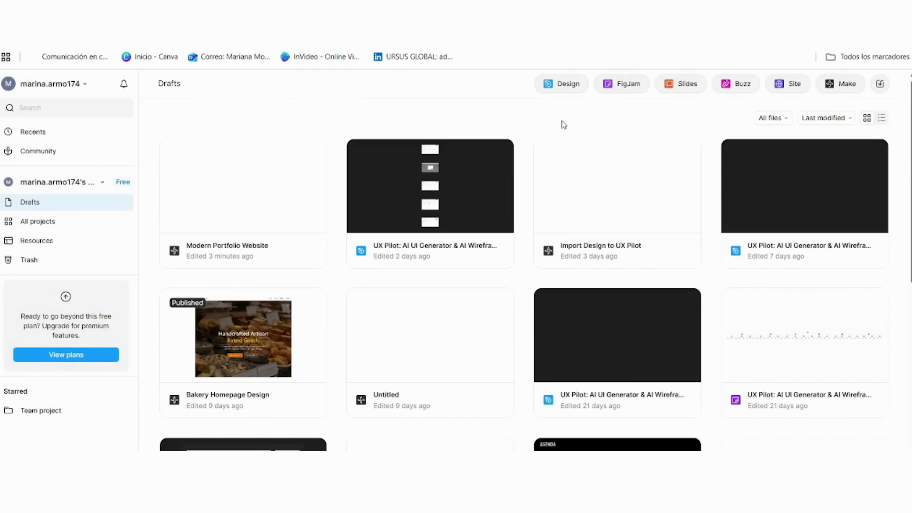
left_click(563, 85)
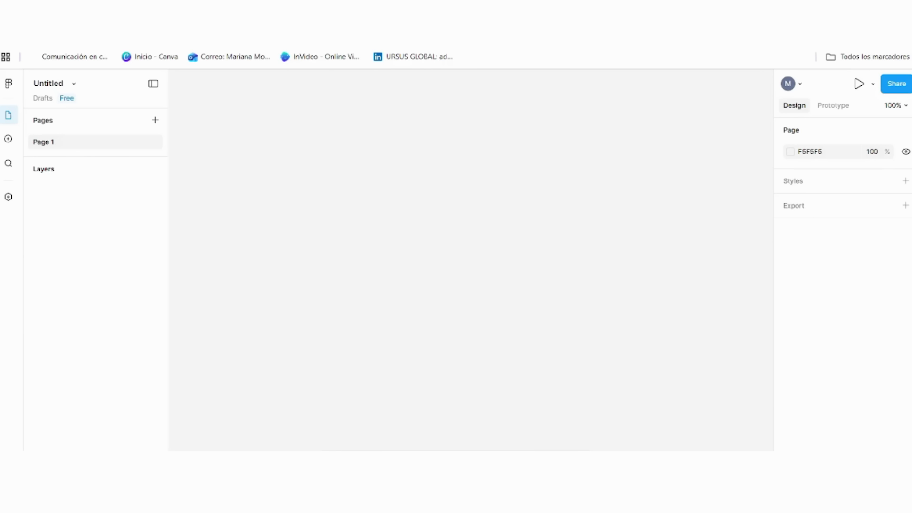
- Launch the UX Pilot AI UI and wireframe generator plugin and place its window beside the empty canvas
key("ctrl+k")
left_click(411, 267)
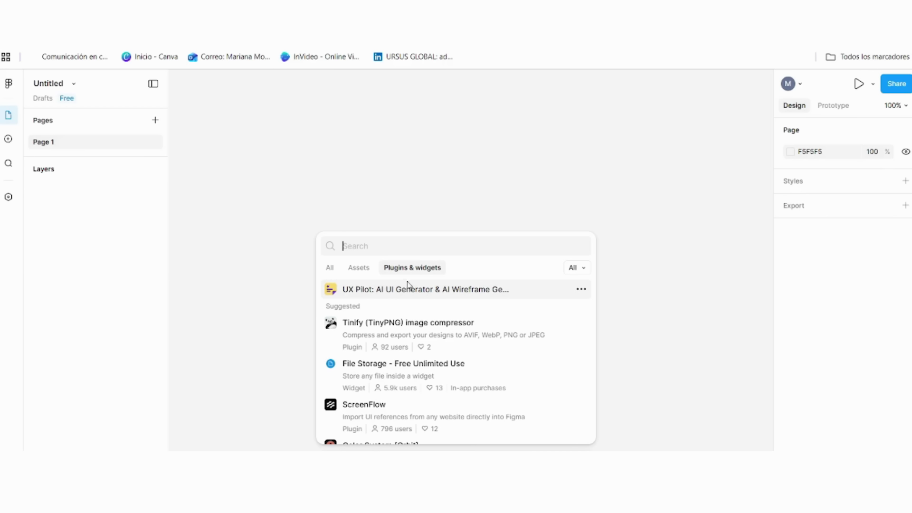
left_click(531, 287)
left_click_drag(397, 142, 289, 125)
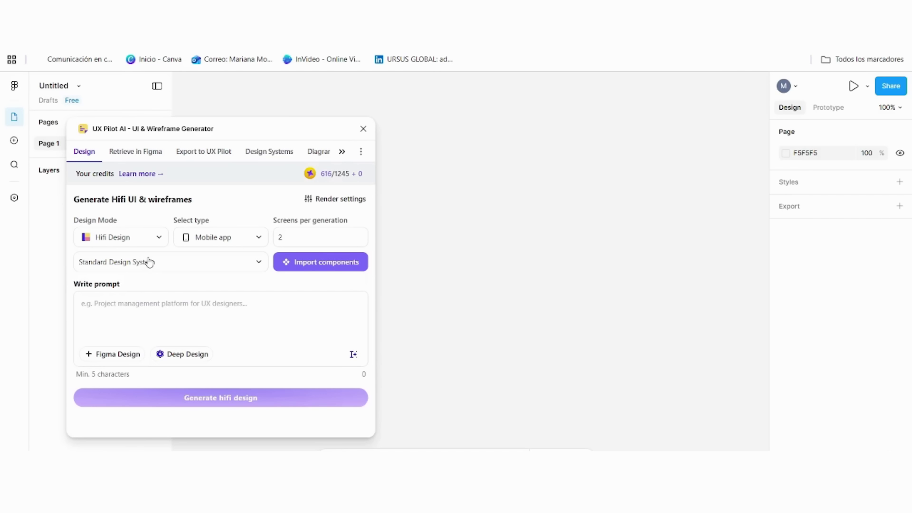
- Enter the UX Pilot design prompt "I want visitors to browse my portfolio, read testimonials, and contact me."
left_click(108, 306)
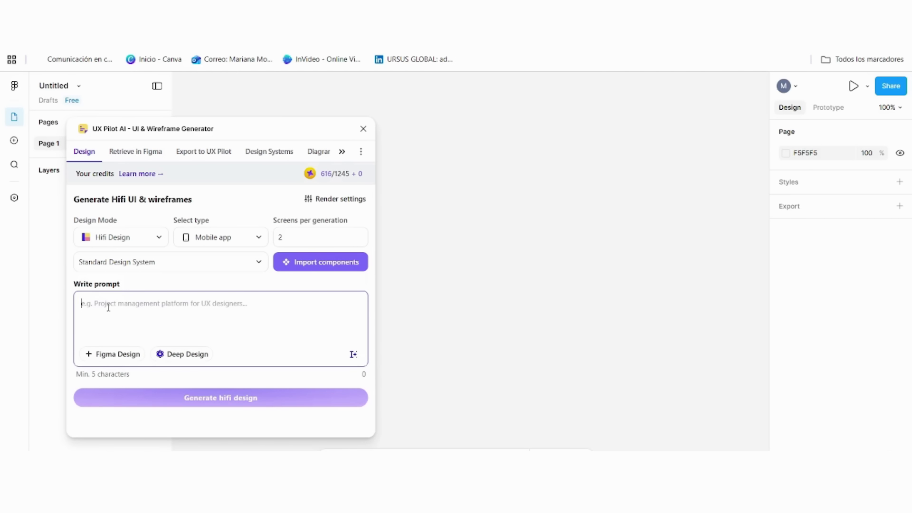
type("I want visitors to browse my portfolio, read testimonials, and contact me.")
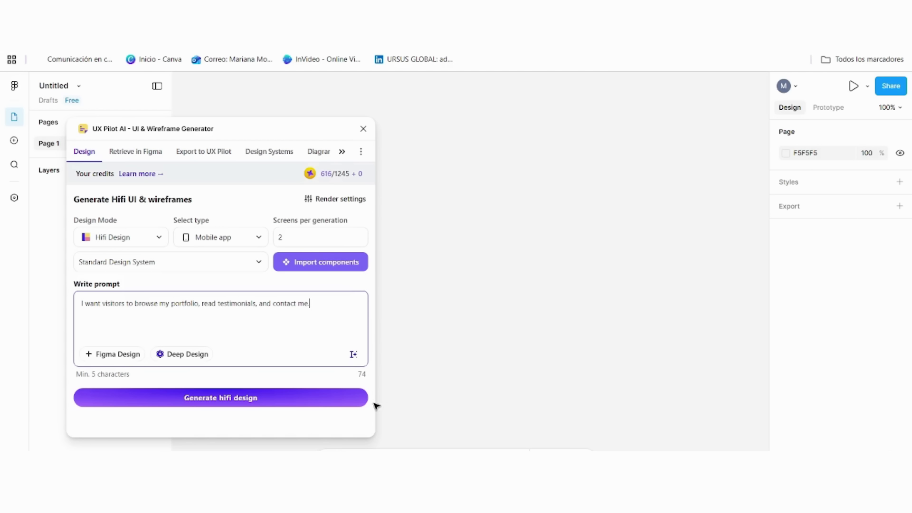
- Generate two hifi Mobile app screens from the entered prompt, and two hifi Desktop screens from the same prompt
left_click(269, 401)
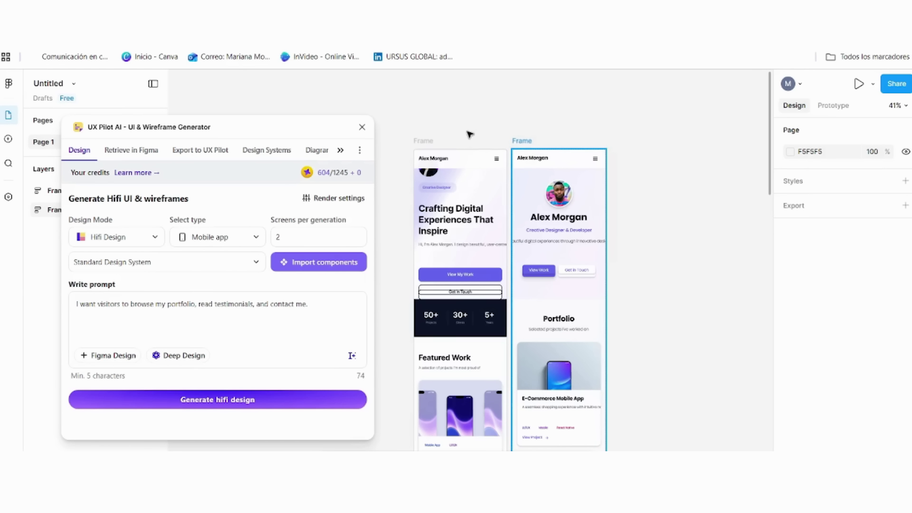
left_click(245, 240)
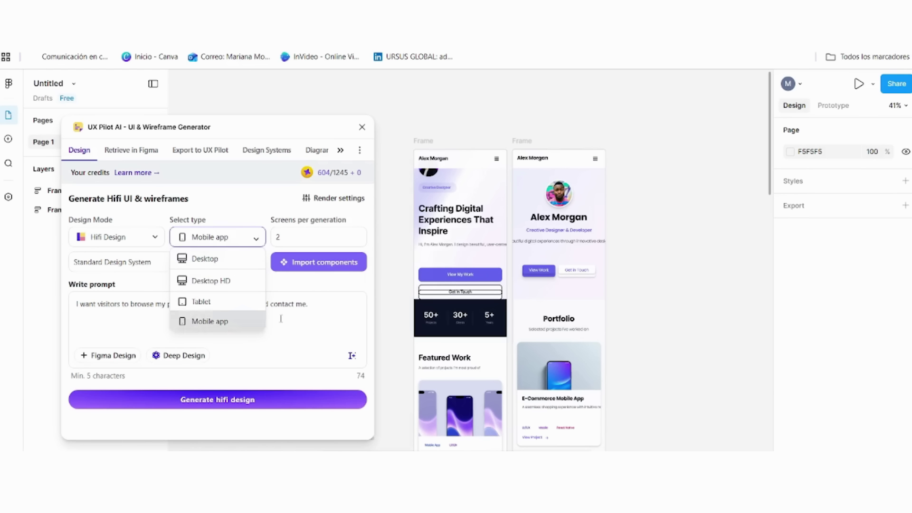
left_click(223, 281)
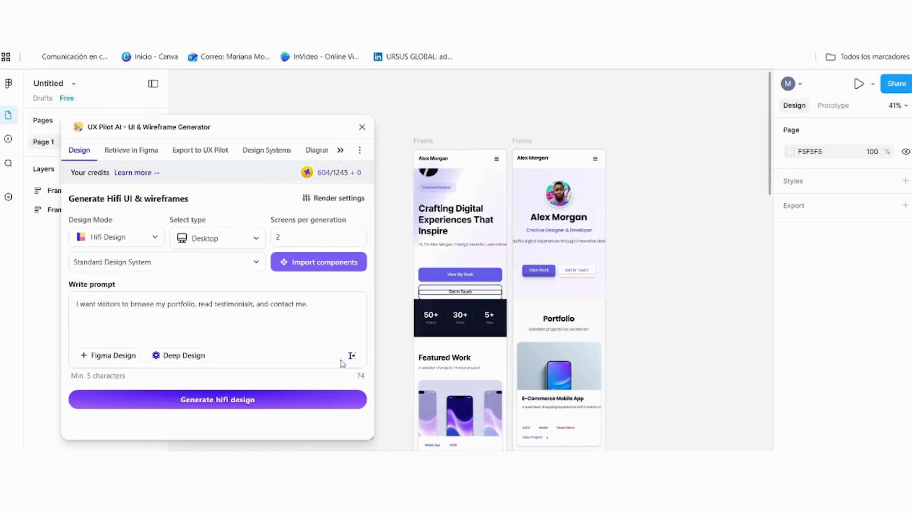
left_click(287, 401)
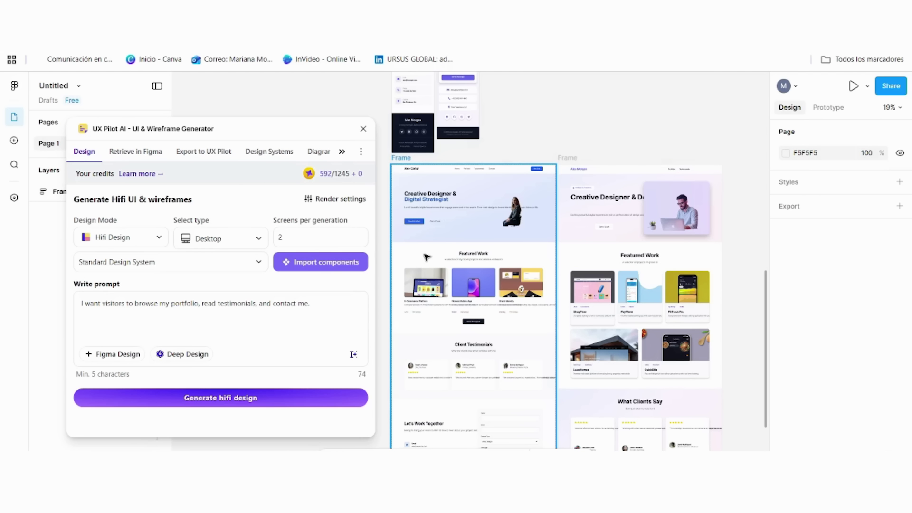
- Examine the desktop design with the blue hero, including its featured work, client testimonials, contact form and footer
scroll(732, 336, "down", 2)
scroll(728, 312, "up", 5)
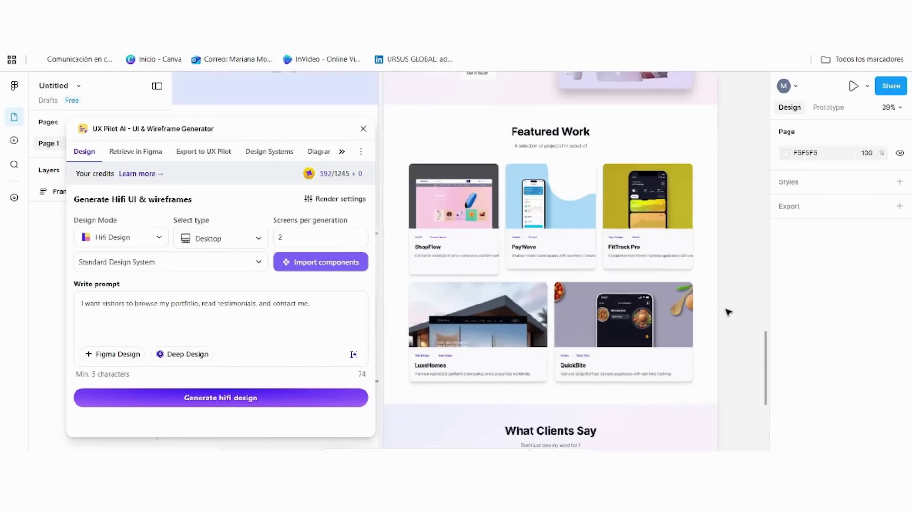
scroll(728, 312, "left", 5)
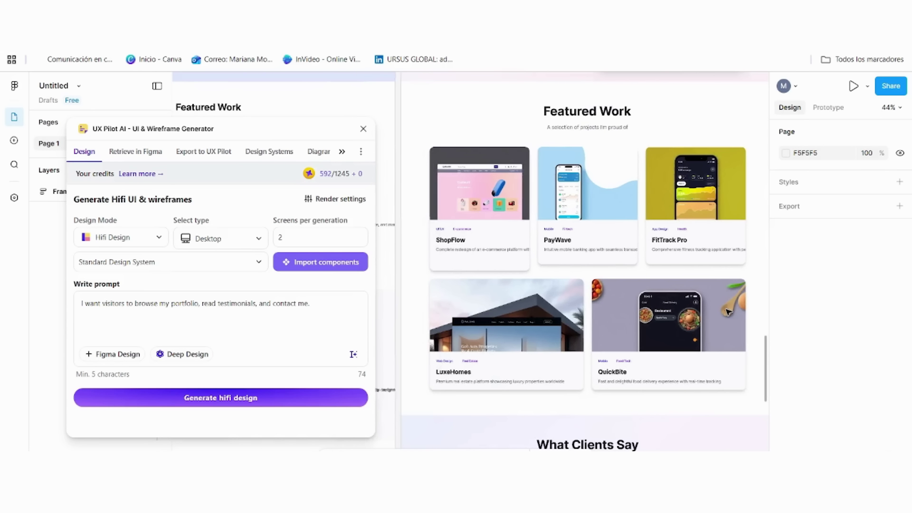
scroll(728, 312, "left", 6)
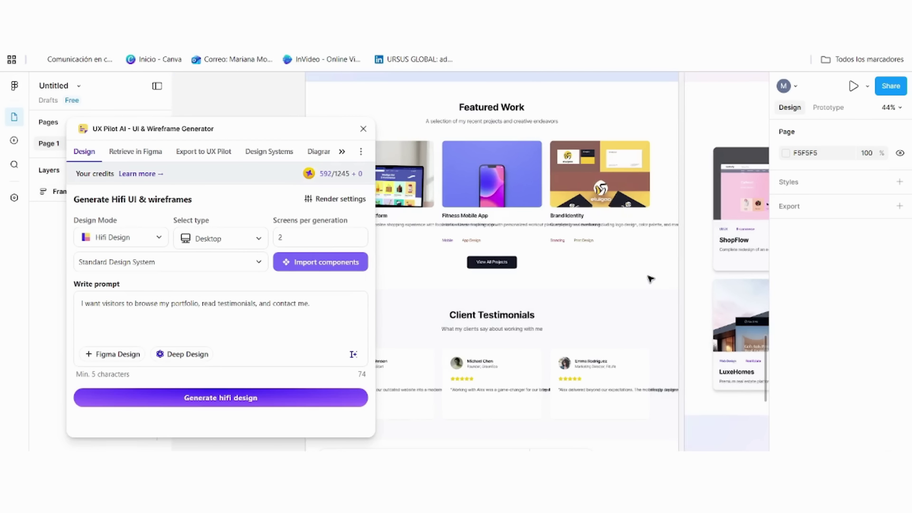
scroll(697, 288, "up", 1)
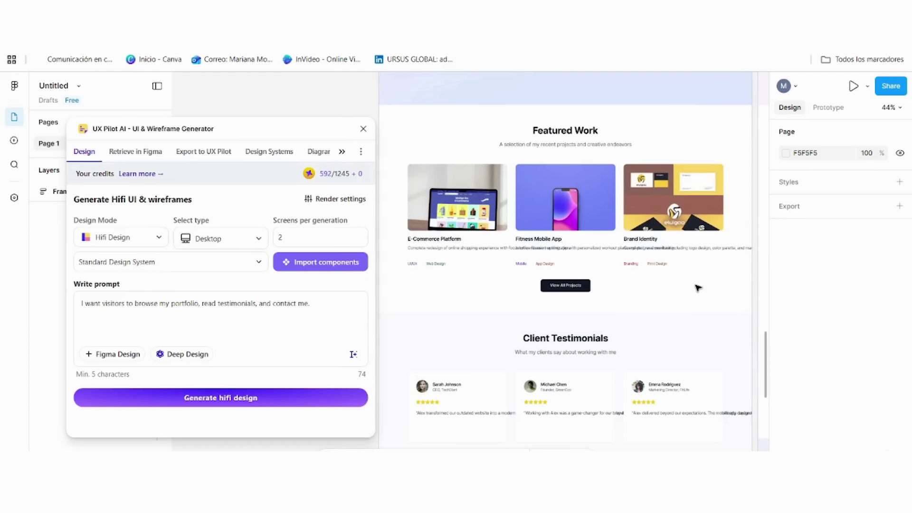
scroll(697, 288, "up", 8)
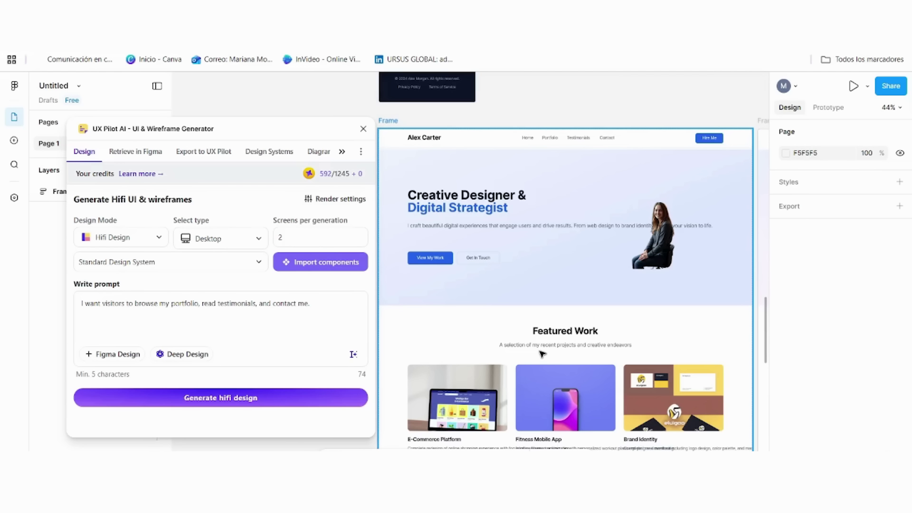
scroll(755, 362, "down", 6)
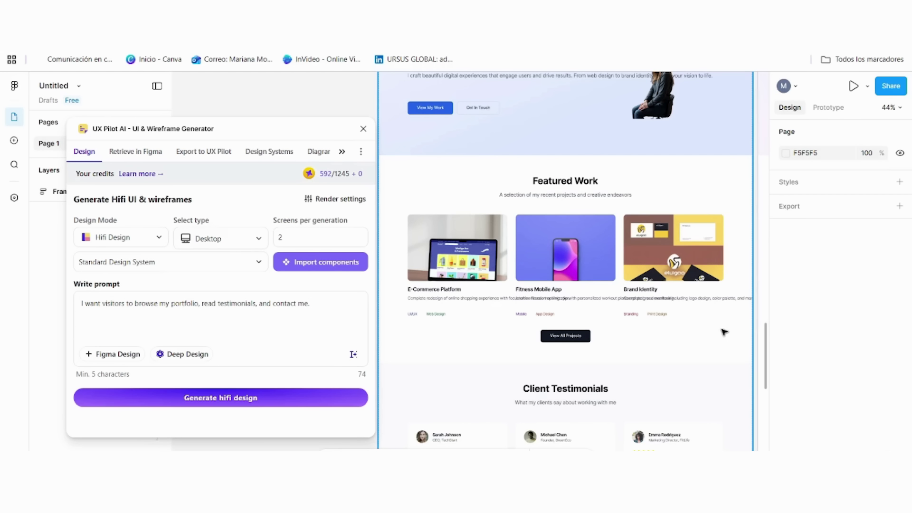
scroll(742, 333, "down", 5)
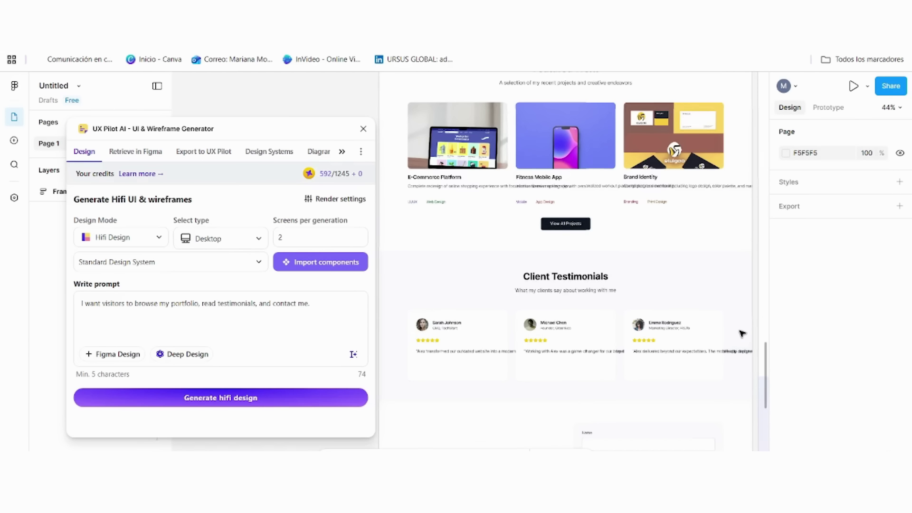
scroll(742, 332, "down", 2)
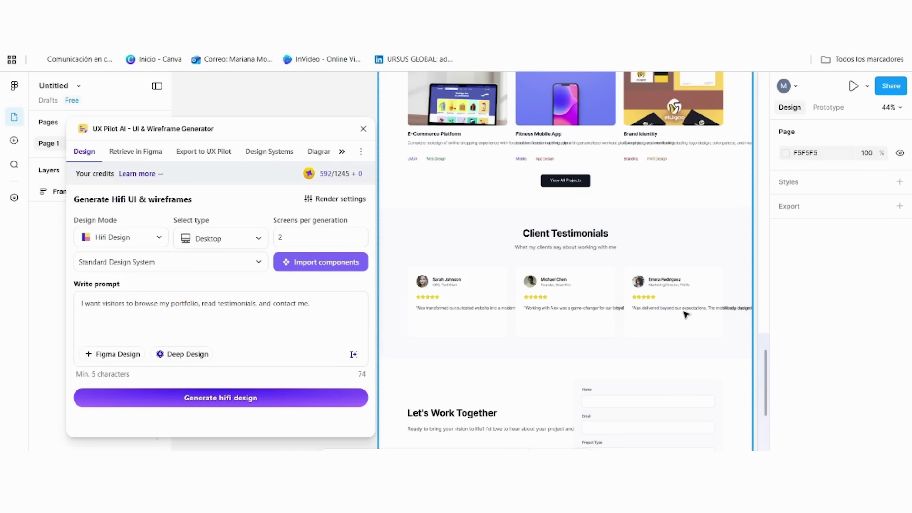
scroll(728, 297, "down", 7)
scroll(728, 298, "down", 3)
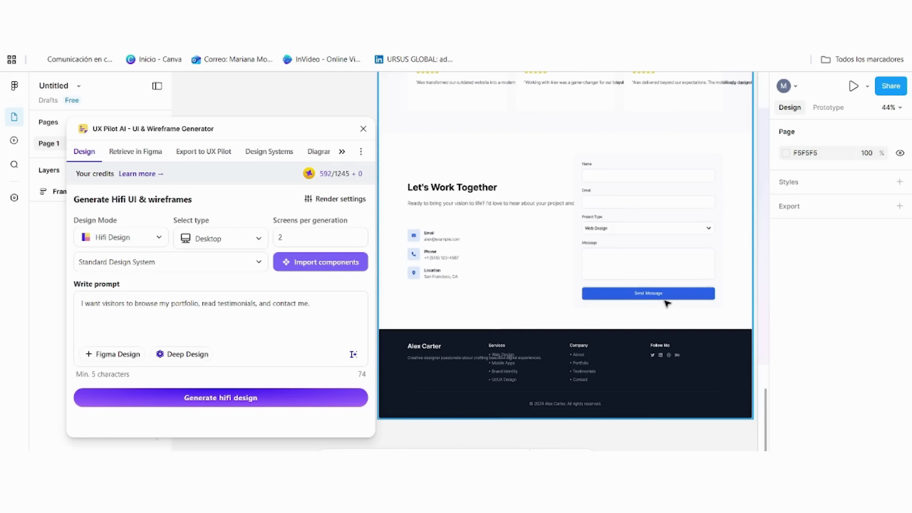
scroll(667, 304, "up", 3)
scroll(667, 304, "up", 18)
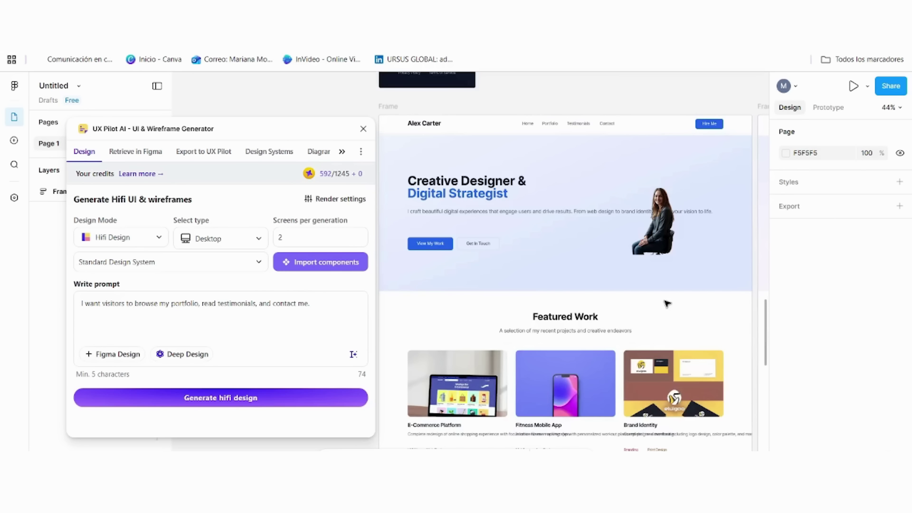
- Examine the purple-accented desktop design's hero, featured work, testimonials and contact section, and return to the blue design's hero for comparison
scroll(667, 304, "right", 1)
scroll(667, 304, "right", 15)
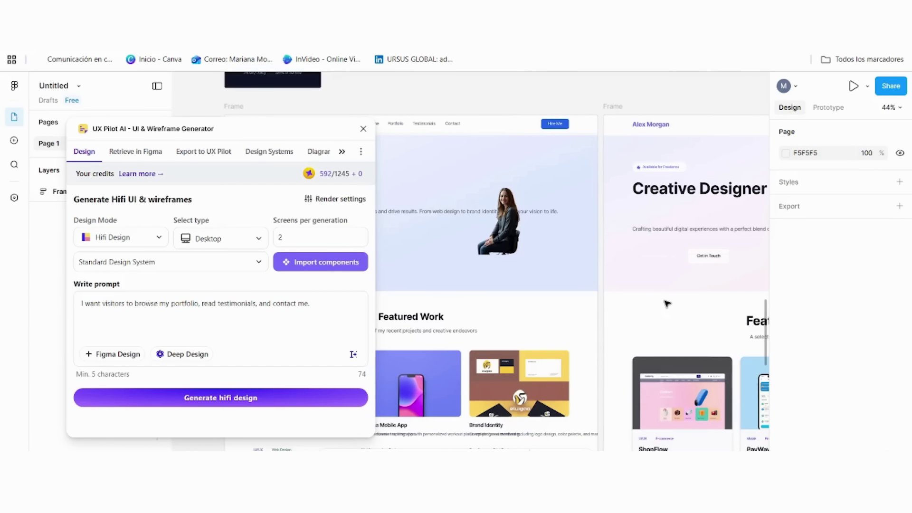
scroll(667, 304, "right", 1)
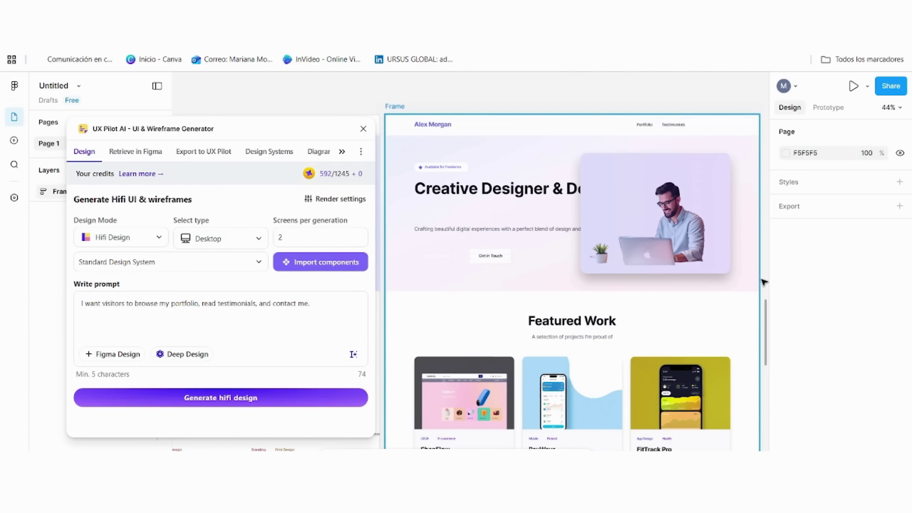
scroll(762, 279, "down", 2)
scroll(763, 277, "down", 3)
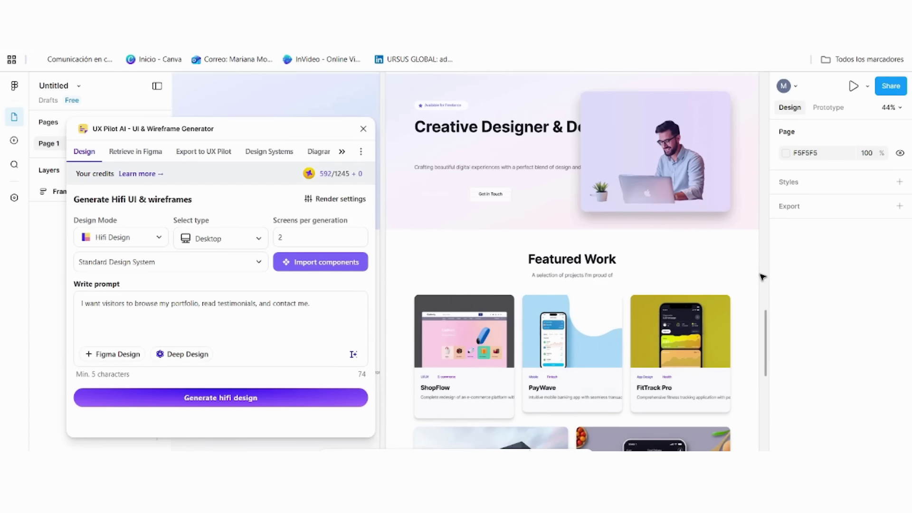
scroll(762, 277, "down", 3)
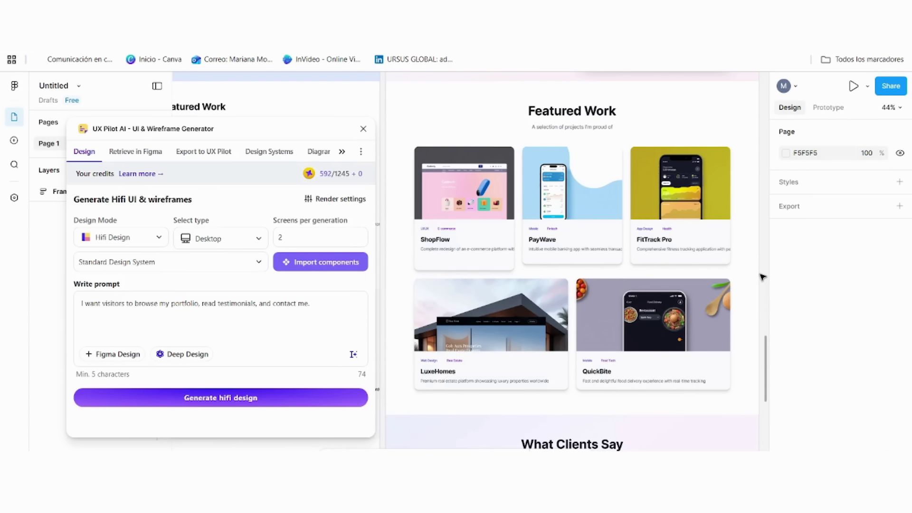
scroll(763, 277, "down", 8)
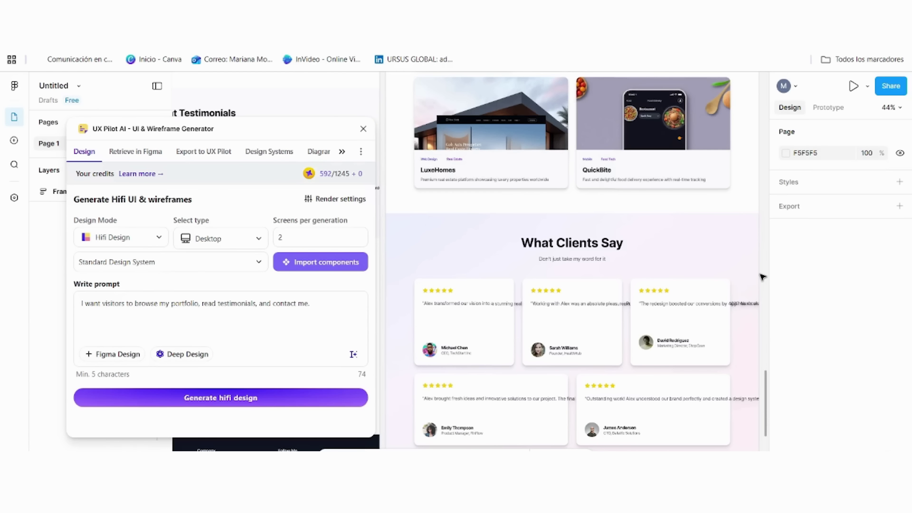
scroll(762, 277, "down", 10)
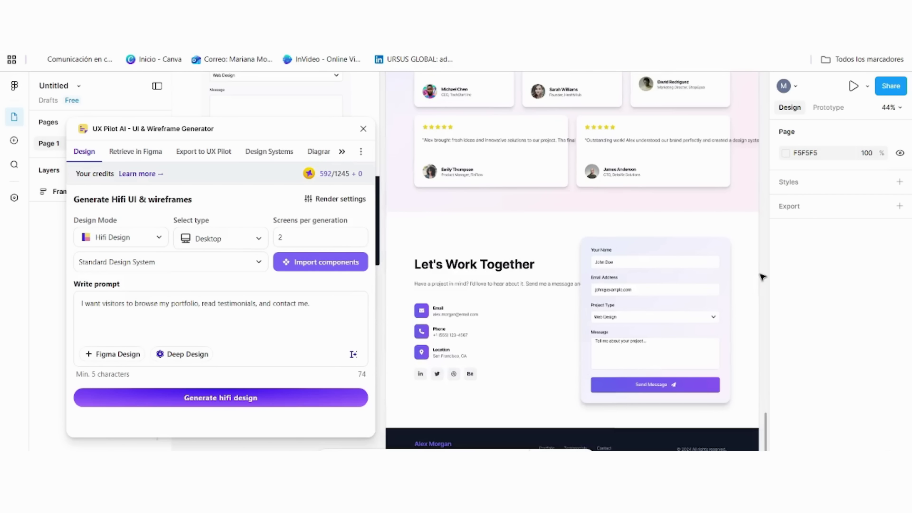
scroll(762, 277, "down", 2)
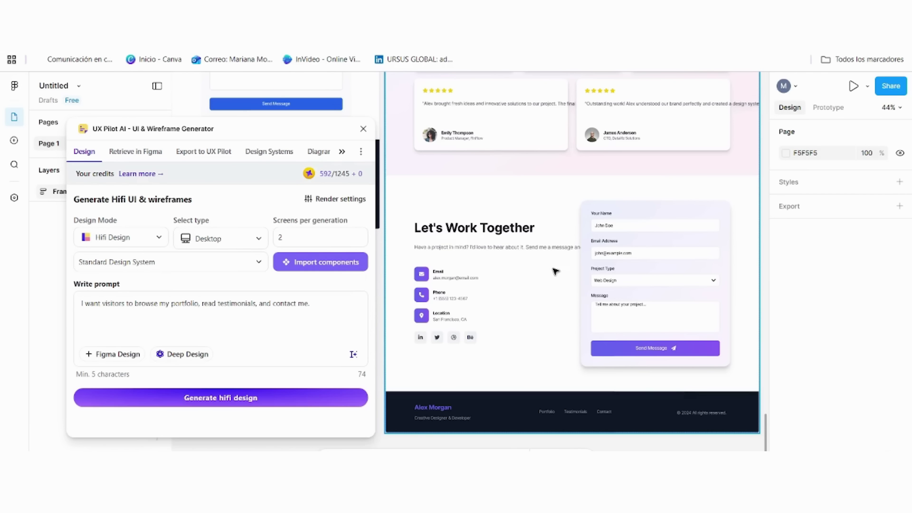
scroll(708, 242, "up", 7)
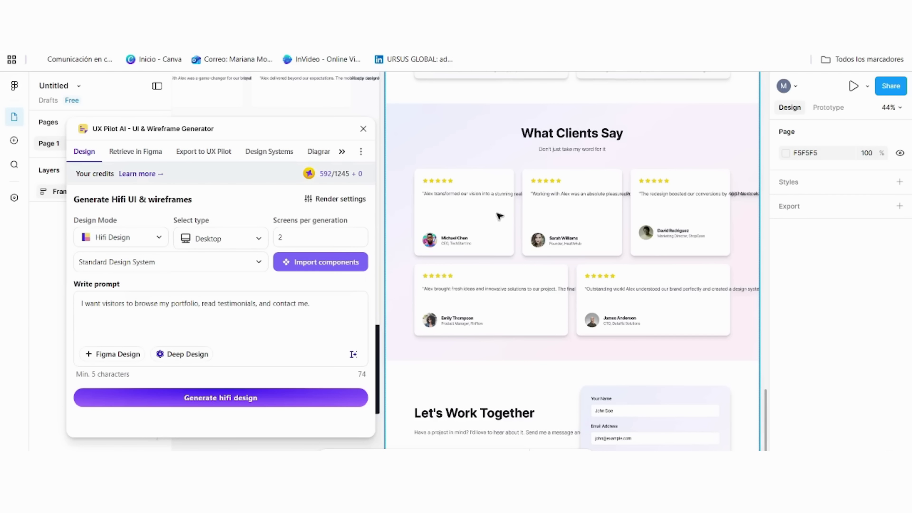
scroll(521, 199, "up", 12)
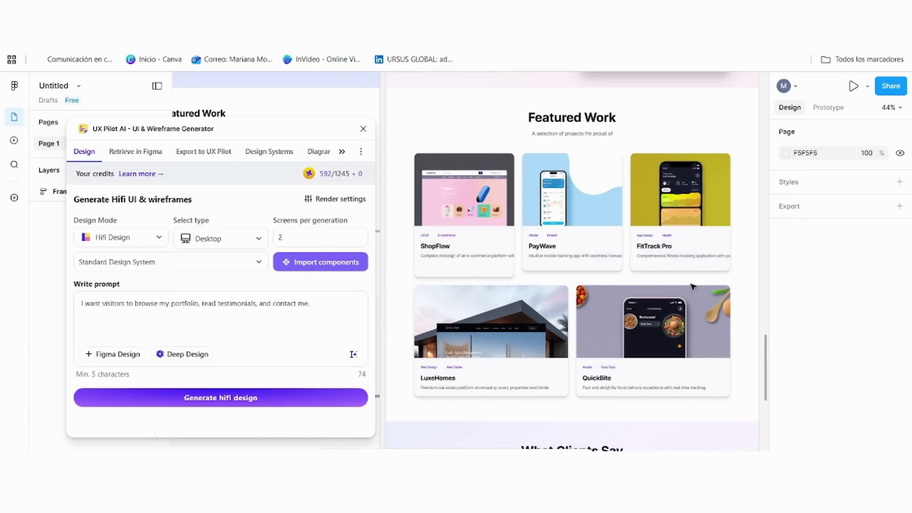
scroll(652, 329, "up", 10)
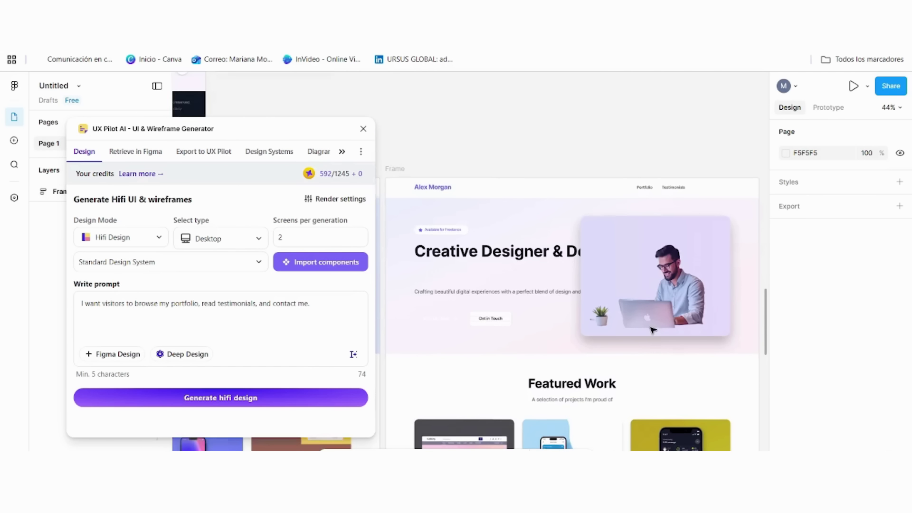
scroll(652, 329, "up", 1)
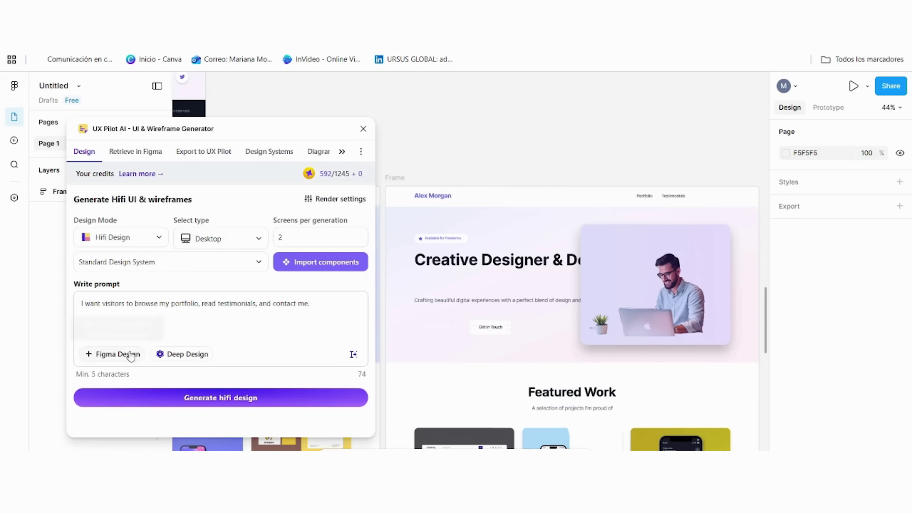
scroll(469, 300, "left", 10)
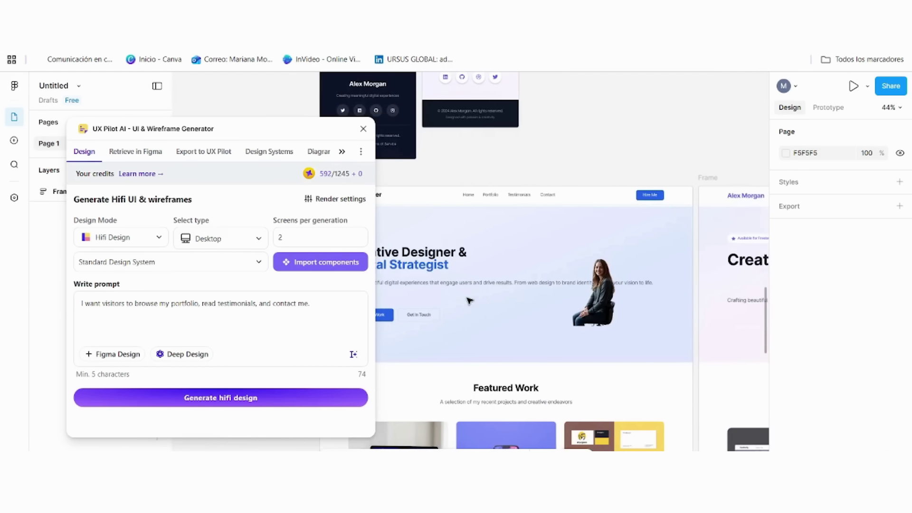
scroll(469, 301, "left", 2)
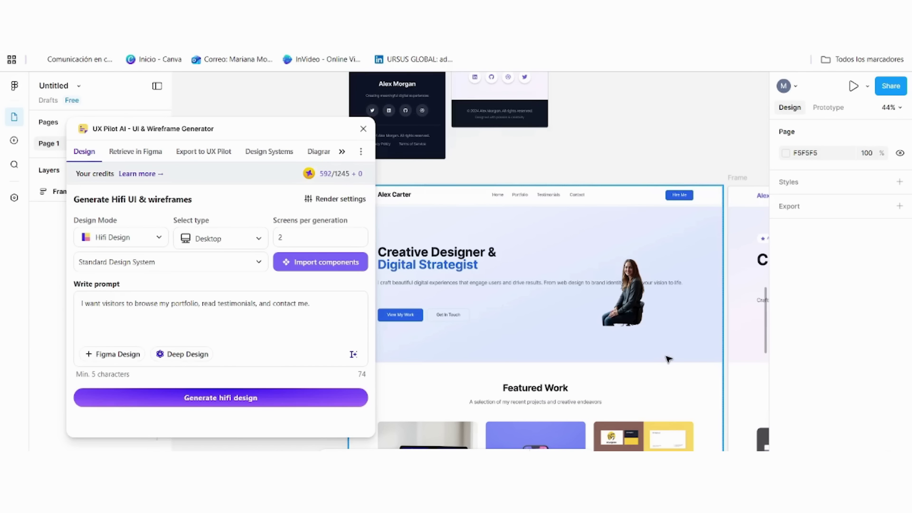
scroll(668, 359, "left", 2)
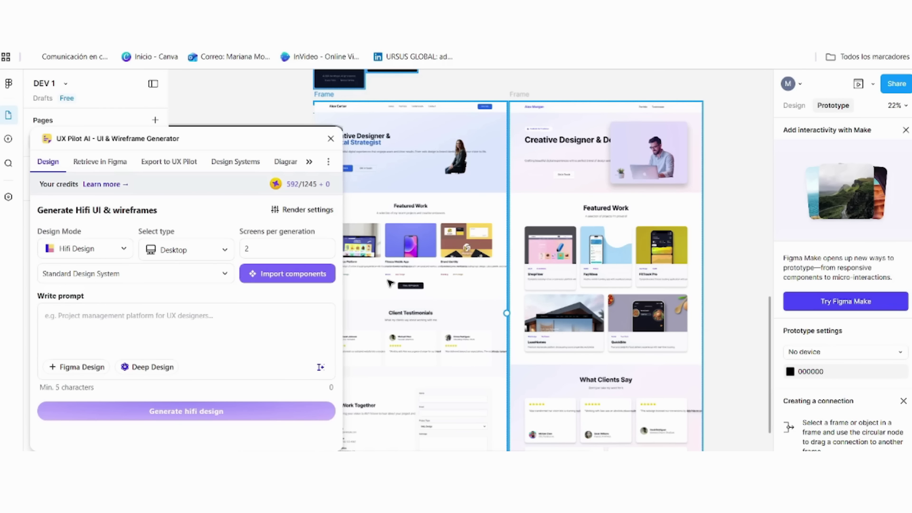
- Deselect the frames in the DEV 1 file and close the UX Pilot plugin to view the whole canvas
key("Escape")
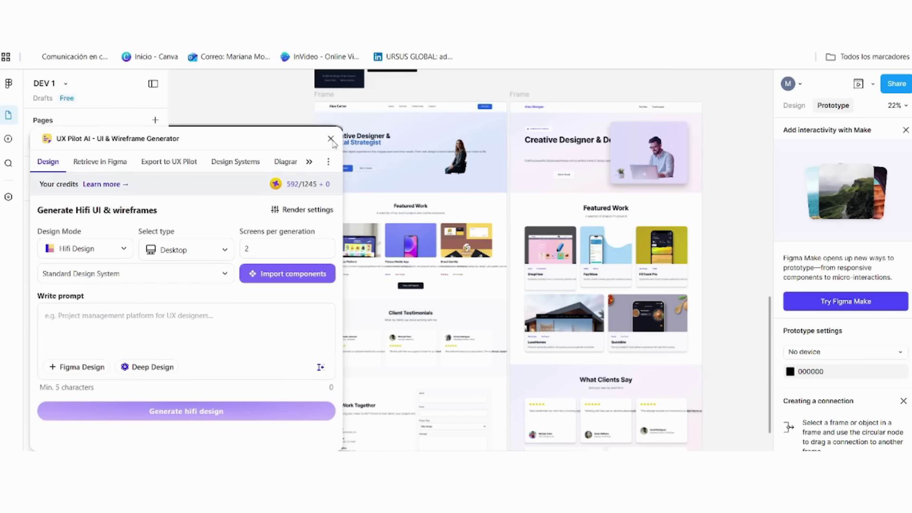
left_click(331, 139)
scroll(594, 214, "up", 3)
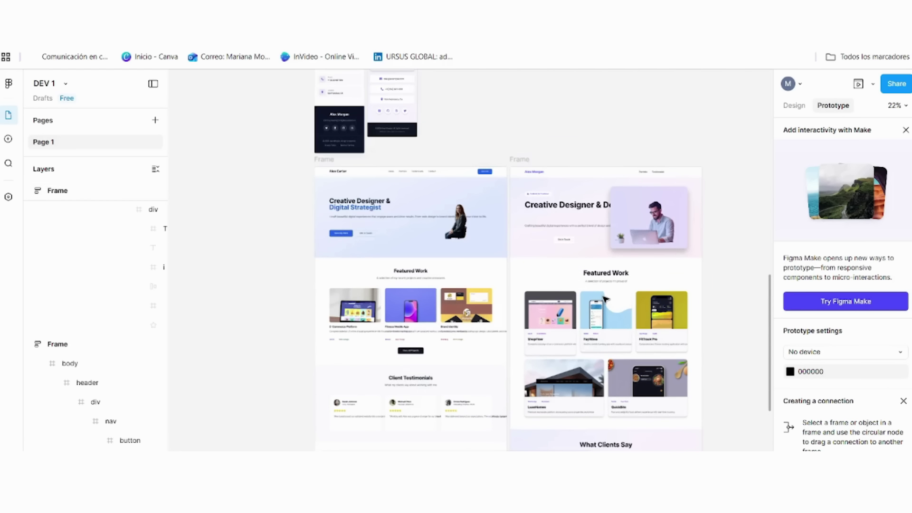
- Open the Preview of the prototype and compare it with the mobile portfolio frames on the canvas
scroll(876, 270, "down", 3)
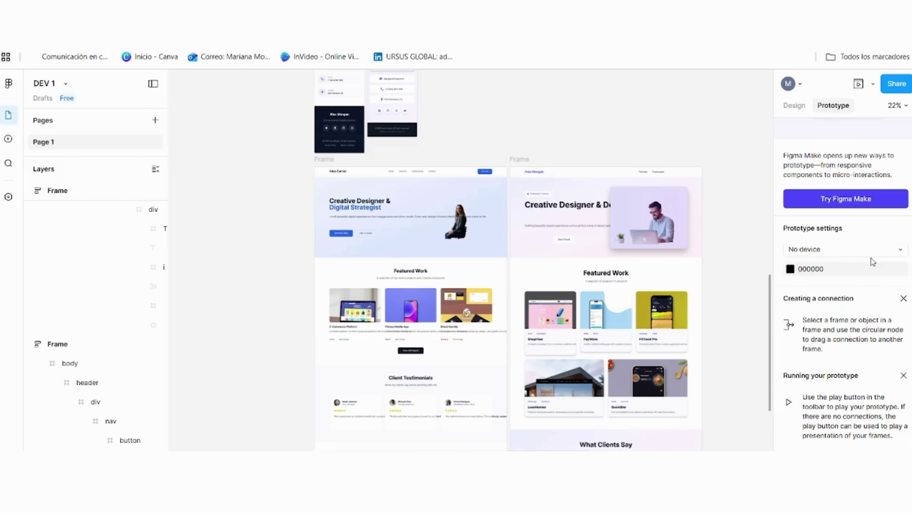
scroll(869, 178, "up", 3)
left_click(873, 84)
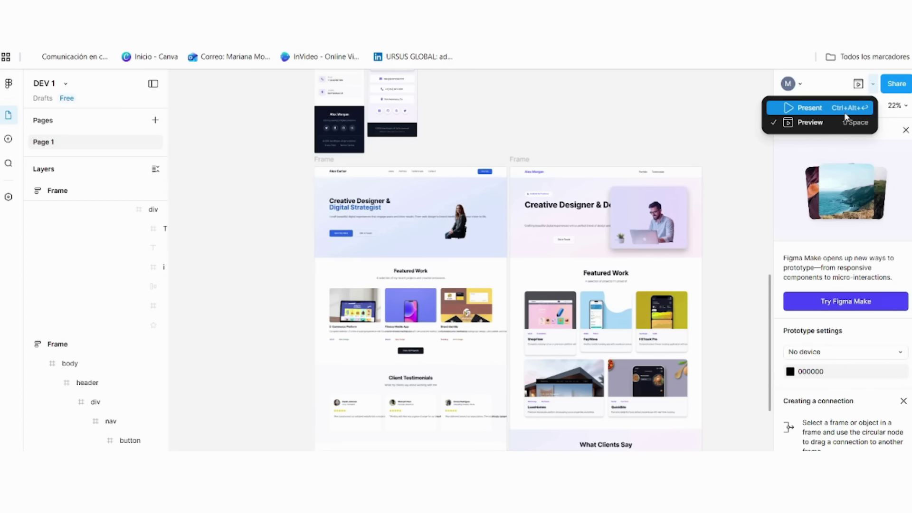
left_click(809, 122)
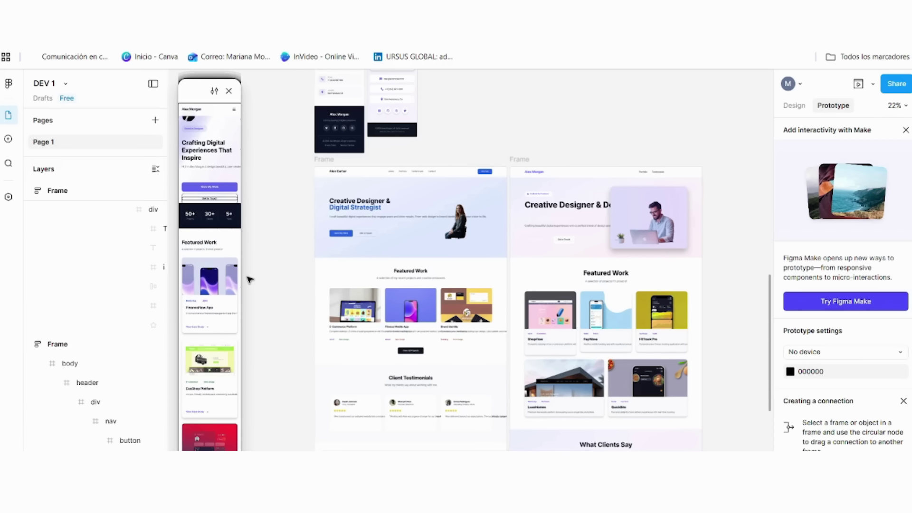
scroll(391, 231, "up", 3)
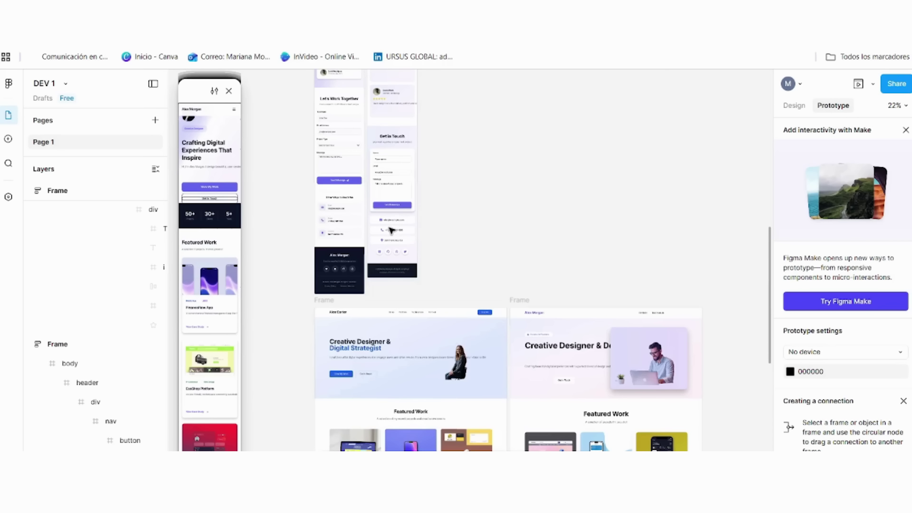
scroll(391, 230, "up", 3)
scroll(460, 202, "up", 7)
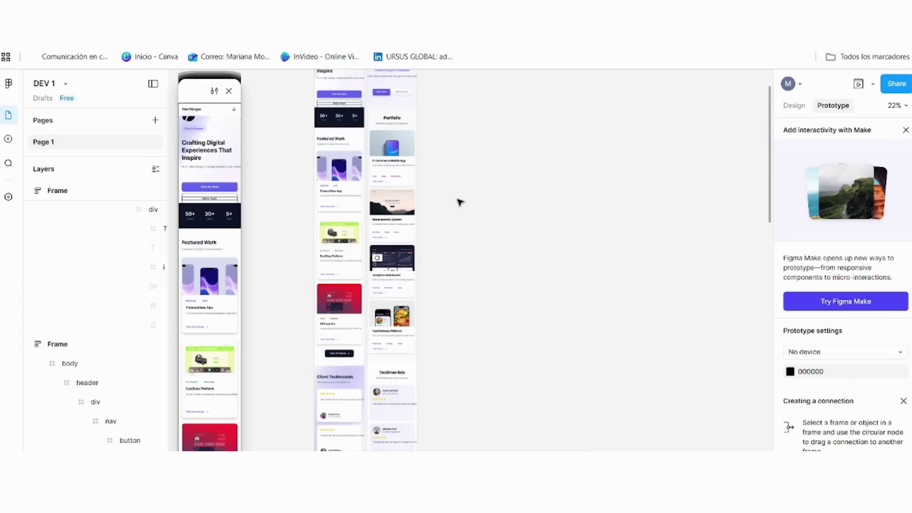
- Select the desktop designs on the DEV 1 canvas and present the blue-hero portfolio as a full prototype in a new tab
scroll(261, 236, "up", 1)
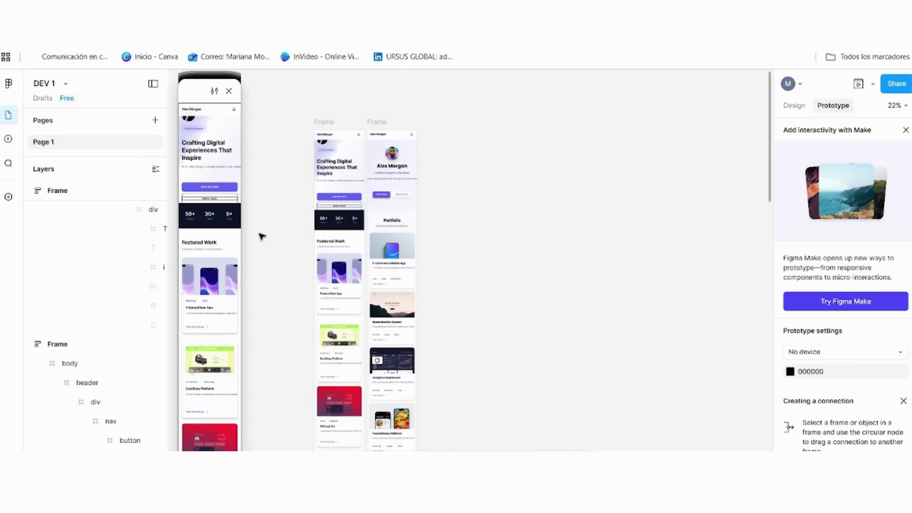
scroll(545, 329, "down", 10)
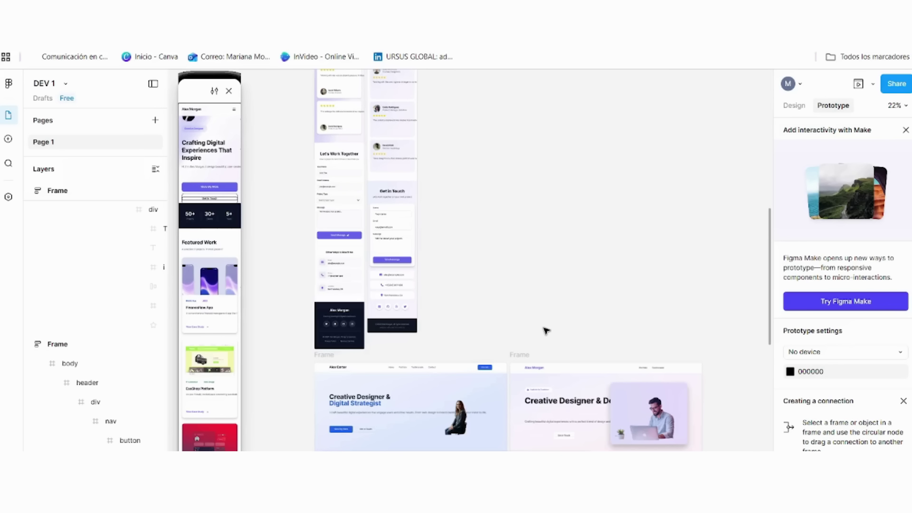
scroll(546, 329, "down", 4)
scroll(546, 330, "down", 2)
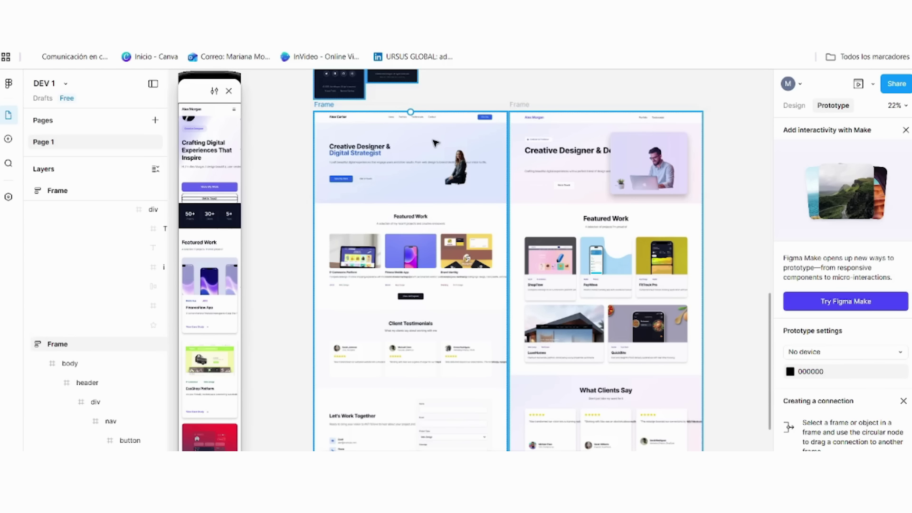
left_click(546, 161)
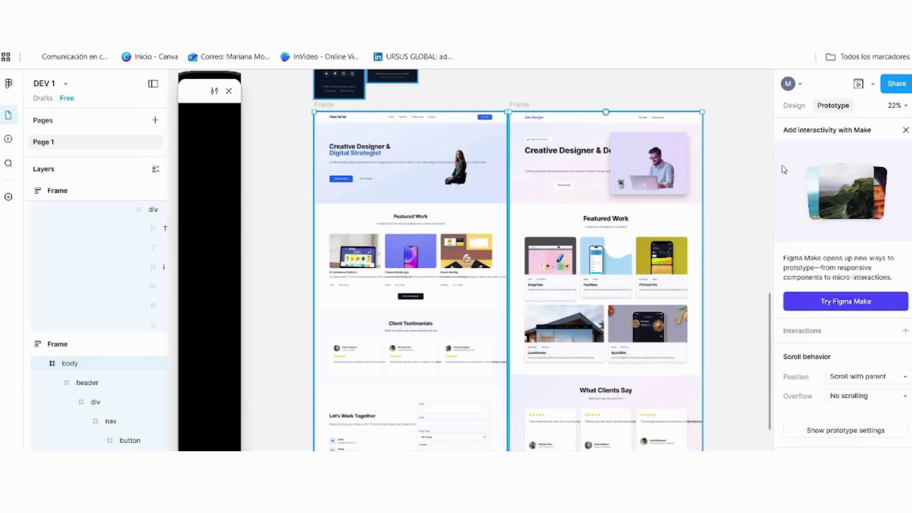
left_click(873, 84)
left_click(810, 123)
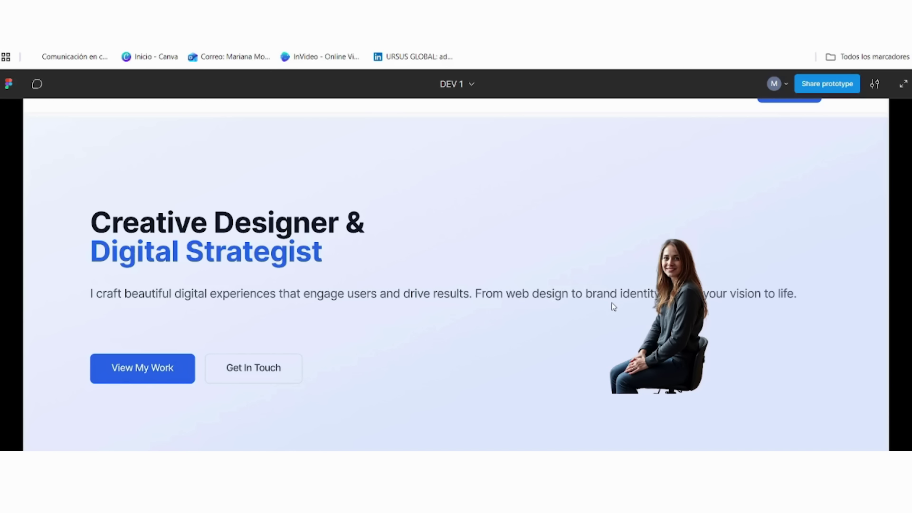
- Examine the presented desktop prototype's featured work, client testimonials, contact form and footer, and return to its hero
scroll(884, 296, "down", 5)
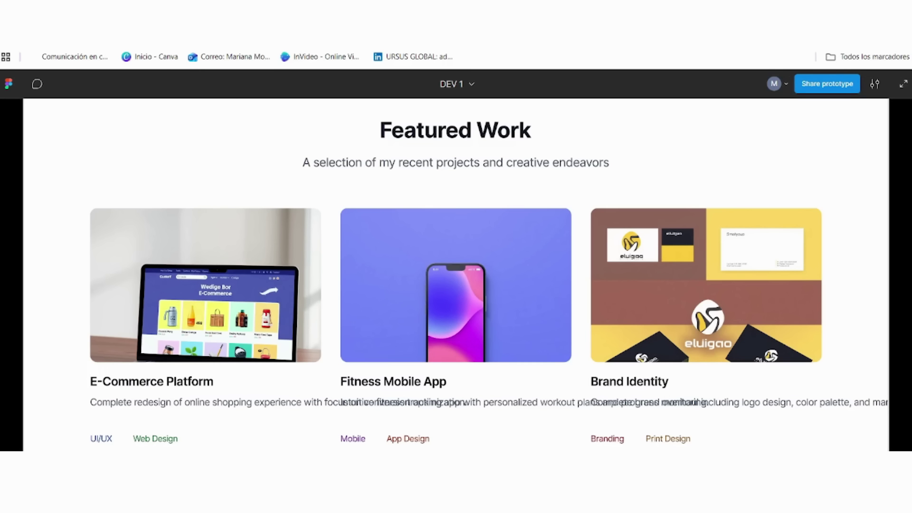
scroll(602, 342, "down", 5)
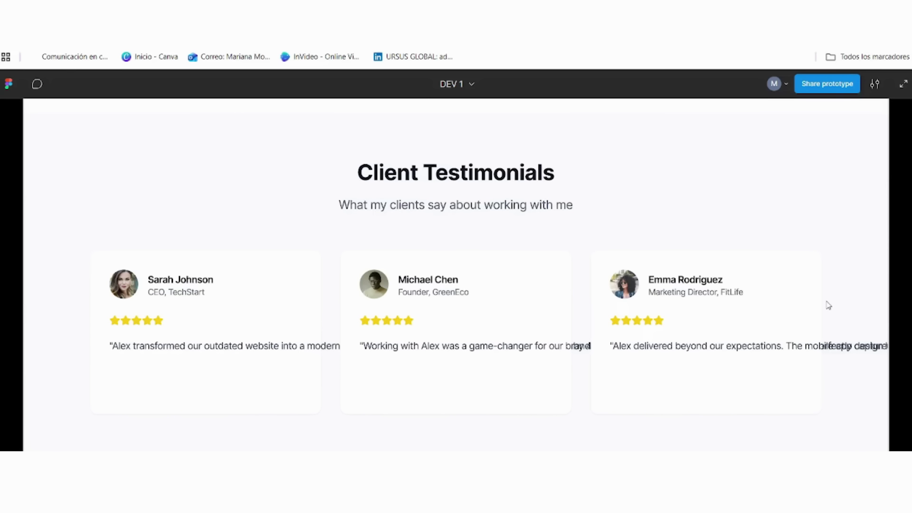
scroll(828, 306, "down", 5)
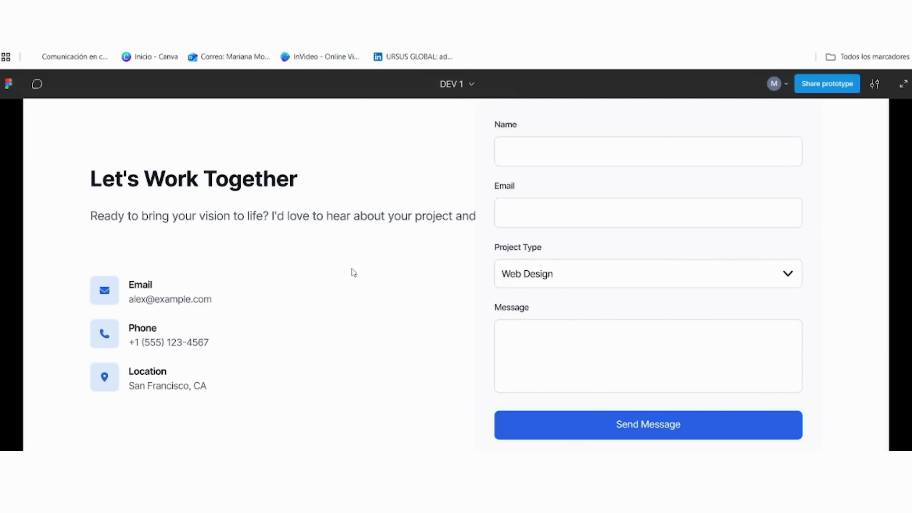
scroll(361, 266, "down", 5)
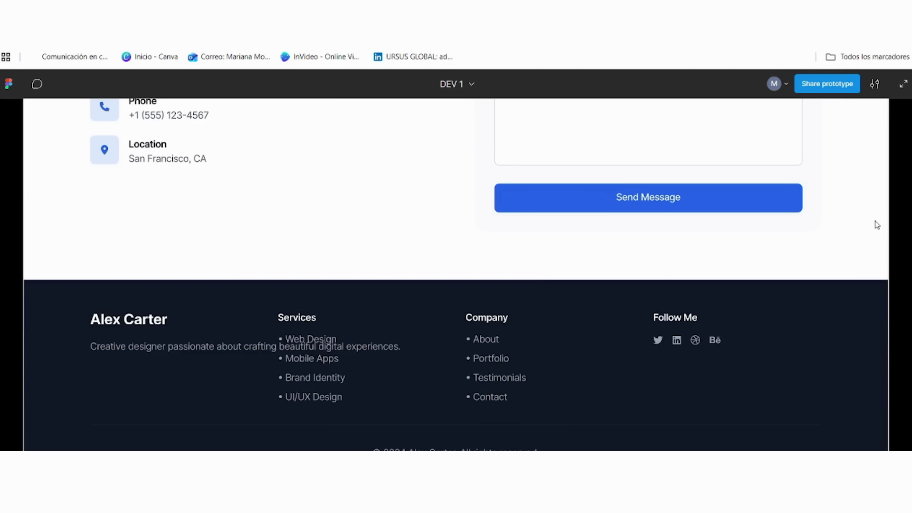
scroll(845, 157, "up", 15)
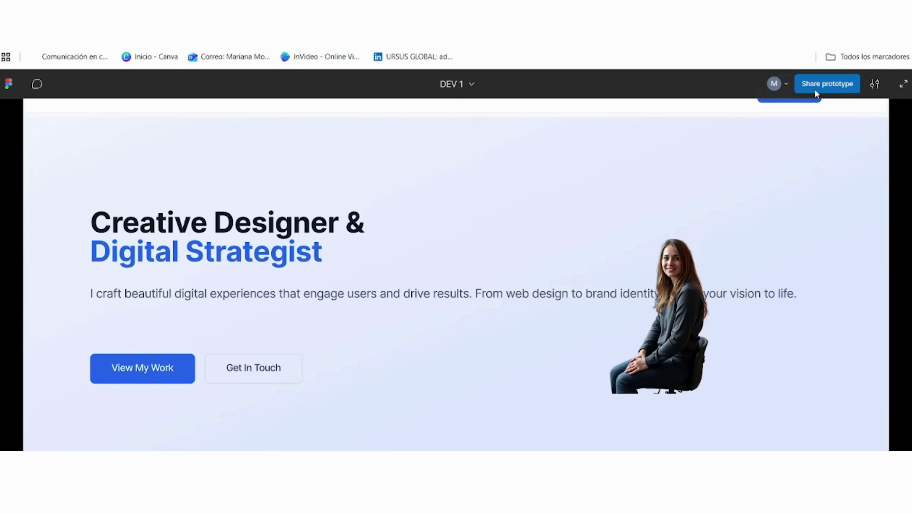
- Look at the prototype's sharing options and its public embed code, and close the dialog without copying the code
left_click(821, 86)
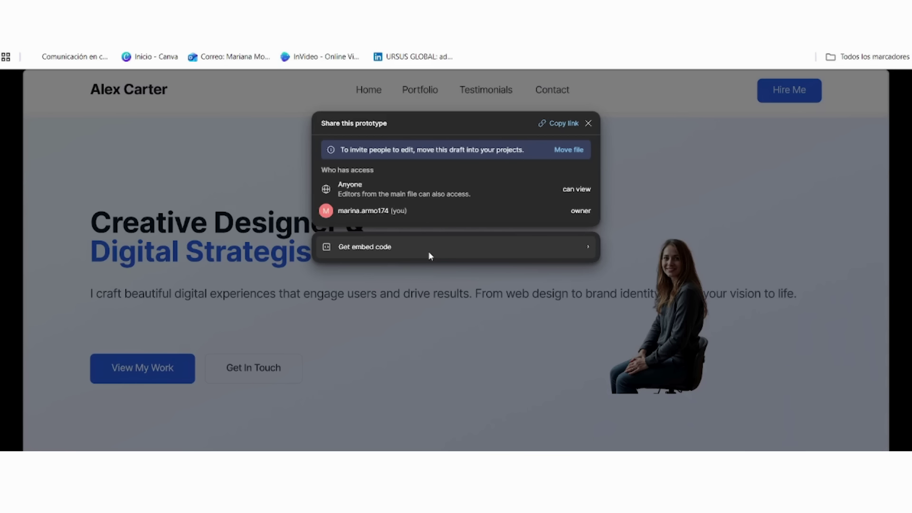
left_click(410, 247)
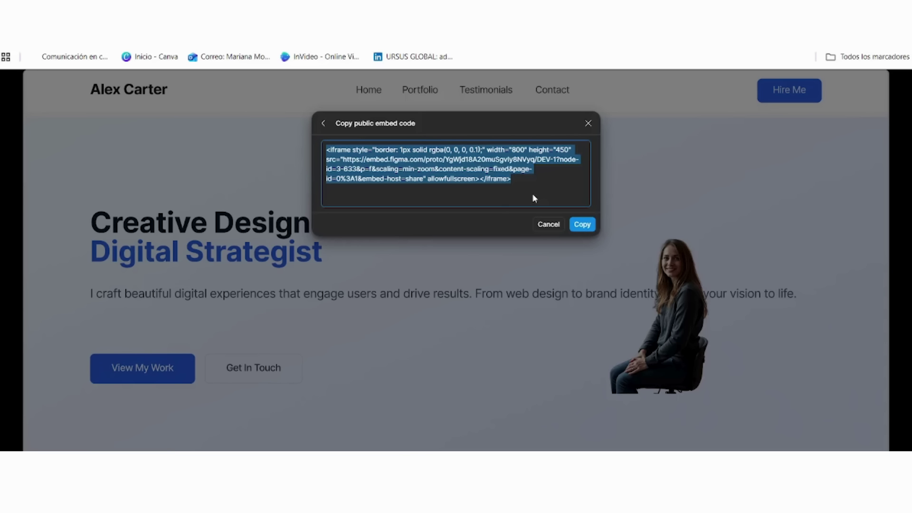
left_click(583, 123)
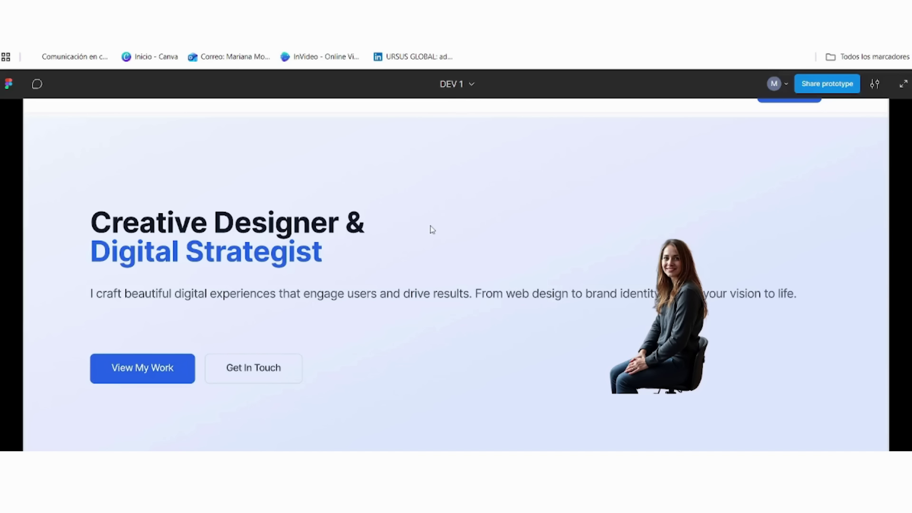